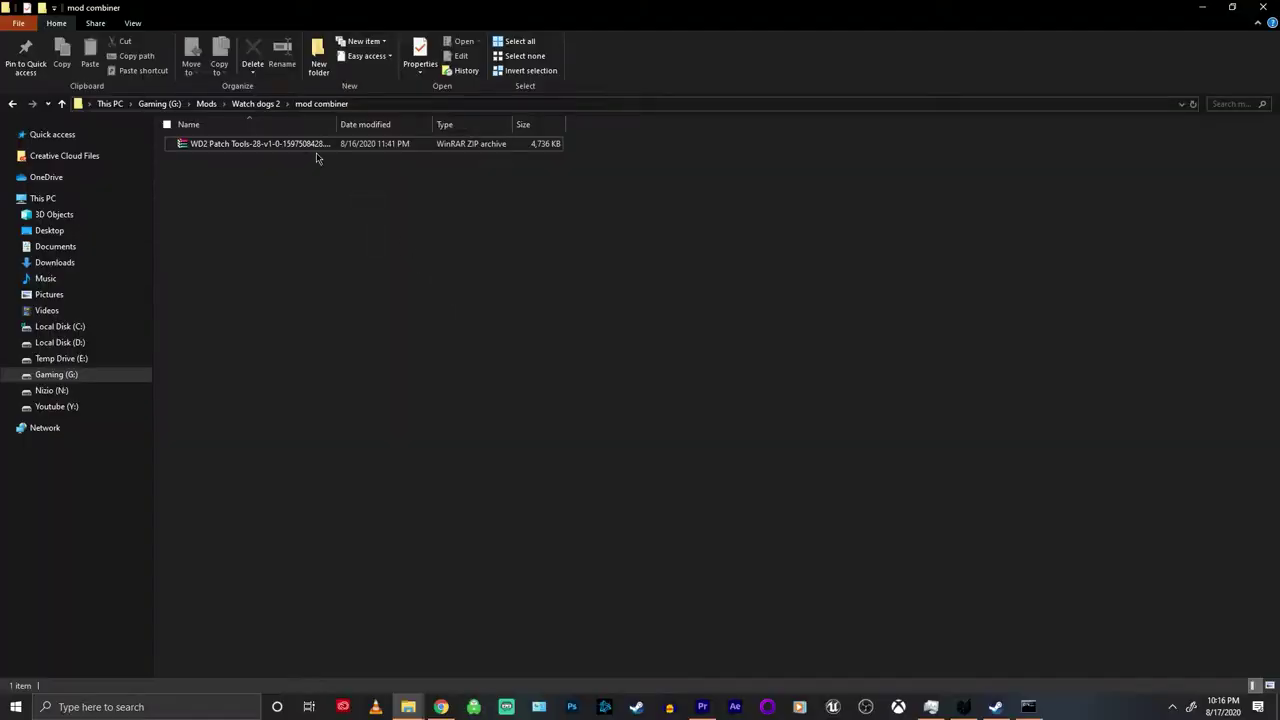
Extract the WD2 Patch Tools archive directly into the mod combiner folder.
{"action": "left_click", "coordinate": [314, 148]}
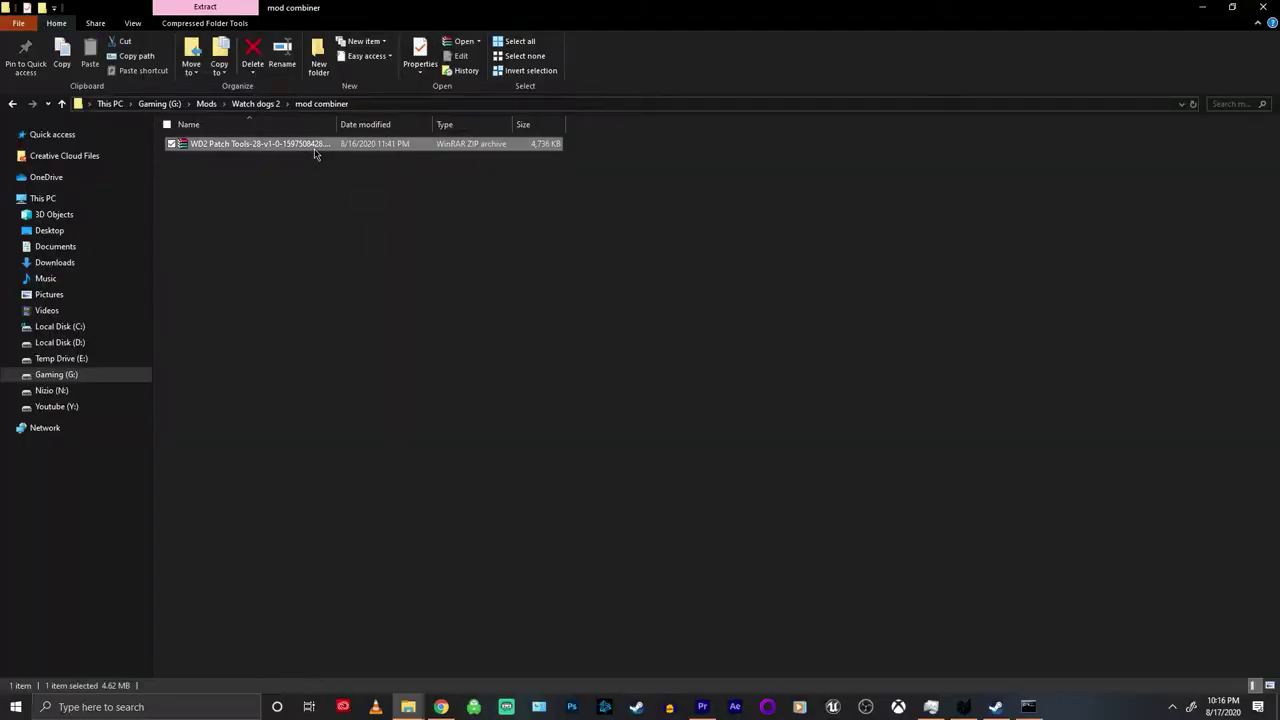
{"action": "right_click", "coordinate": [314, 148]}
{"action": "left_click", "coordinate": [370, 218]}
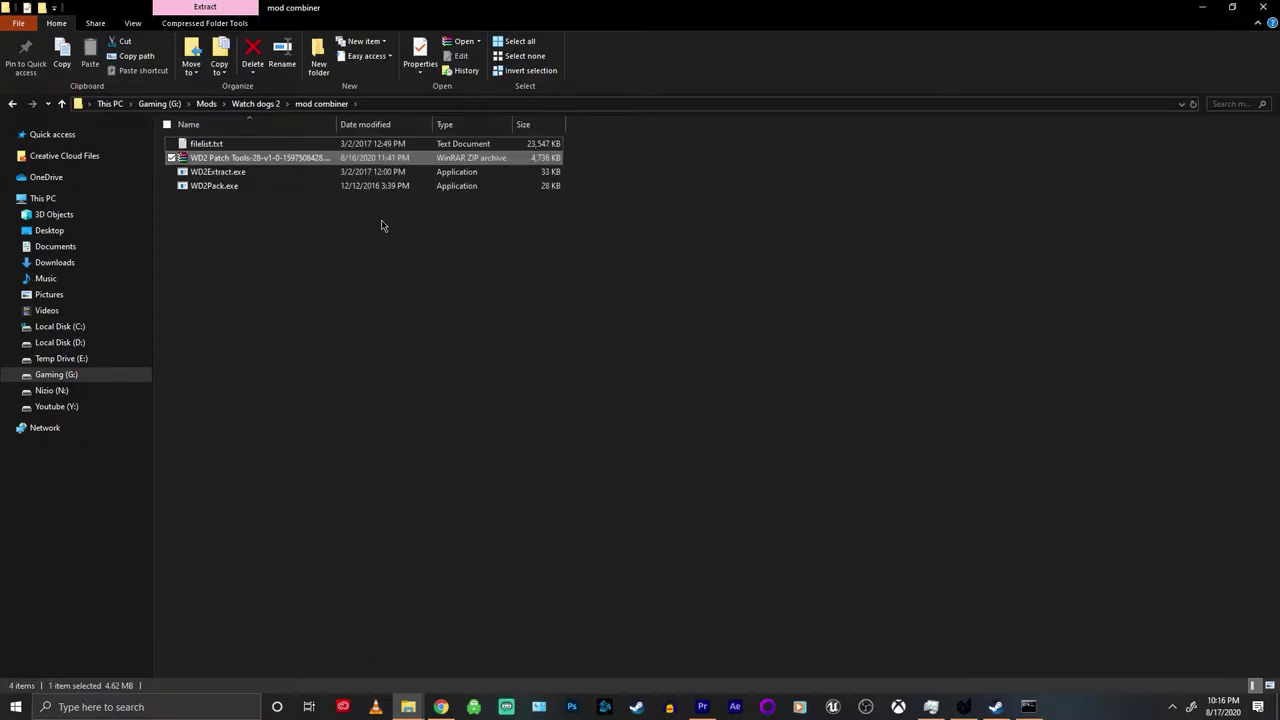
Create a new folder named patch inside the mod combiner folder.
{"action": "right_click", "coordinate": [316, 236]}
{"action": "mouse_move", "coordinate": [430, 394]}
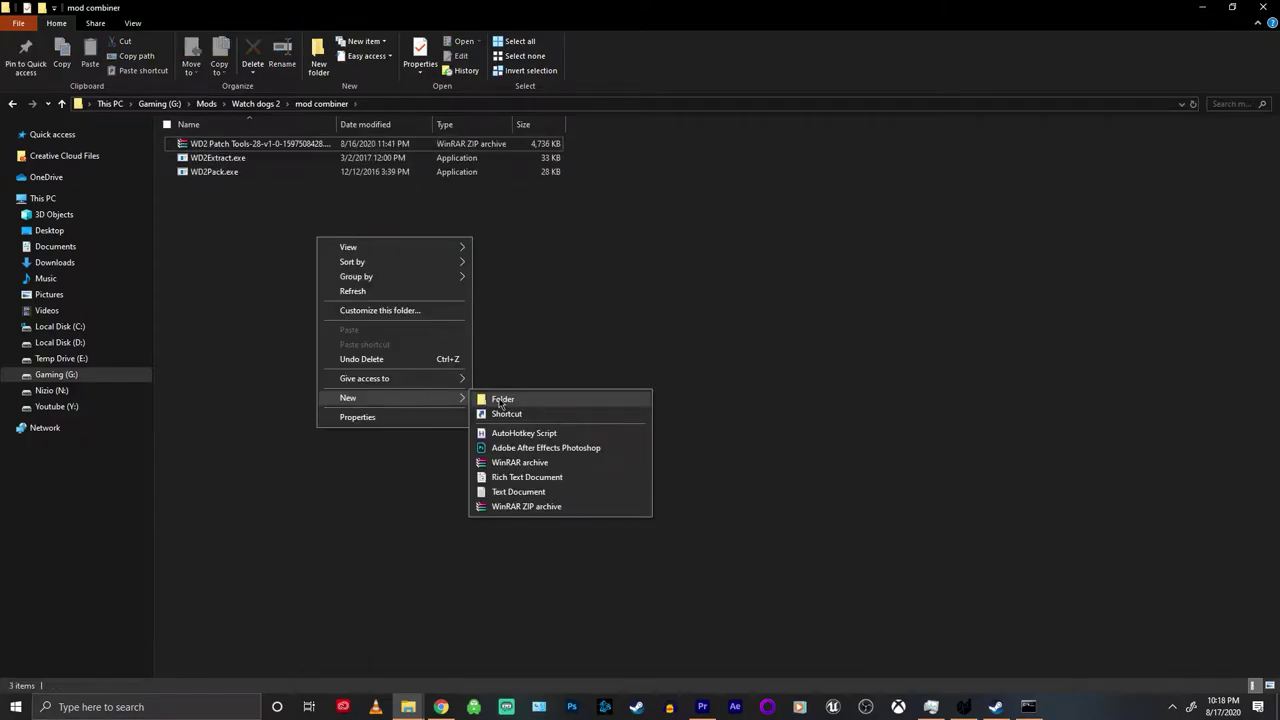
{"action": "left_click", "coordinate": [500, 401]}
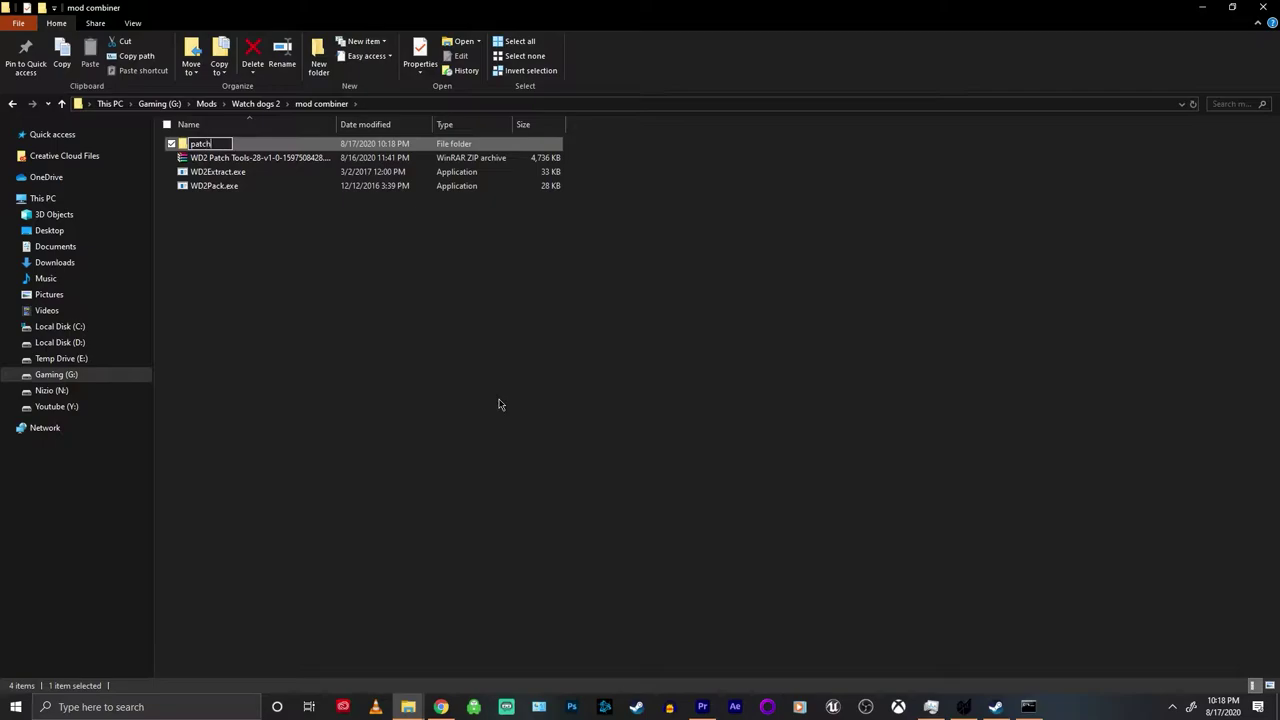
{"action": "key", "text": "Return"}
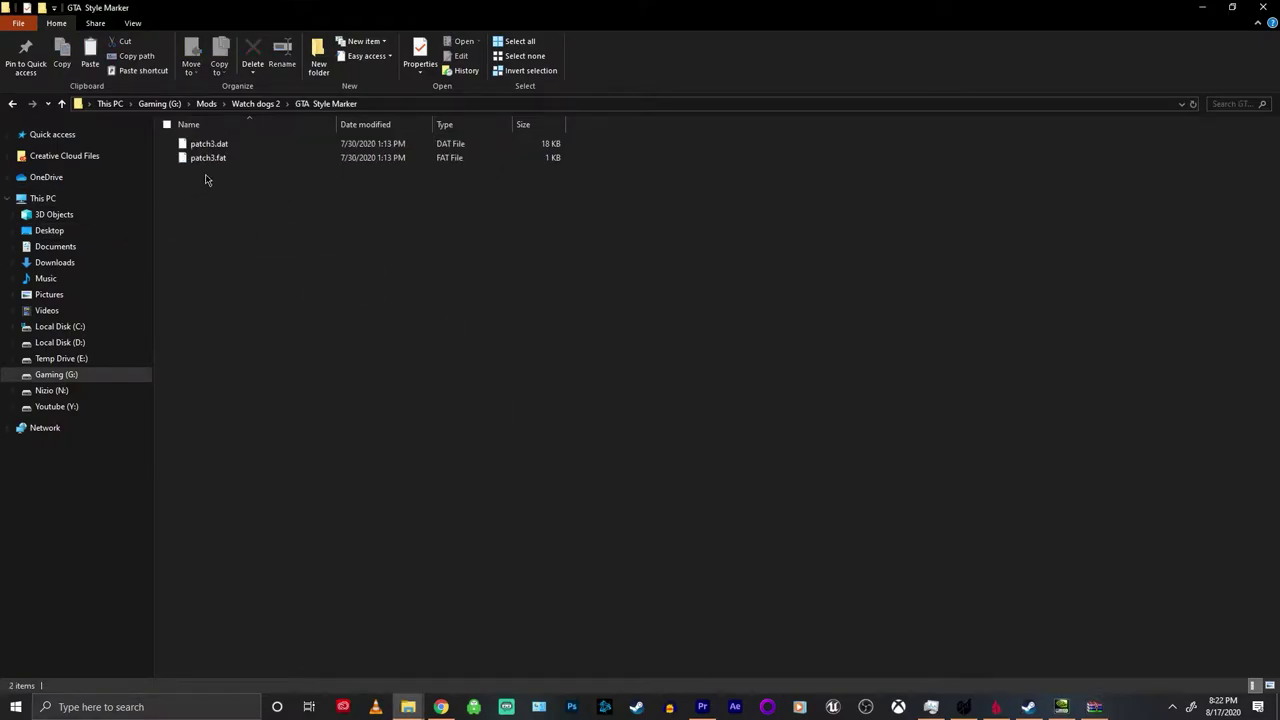
Copy patch3.dat and patch3.fat from the GTA Style Marker folder into the mod combiner folder.
{"action": "left_click_drag", "start_coordinate": [254, 195], "coordinate": [233, 146]}
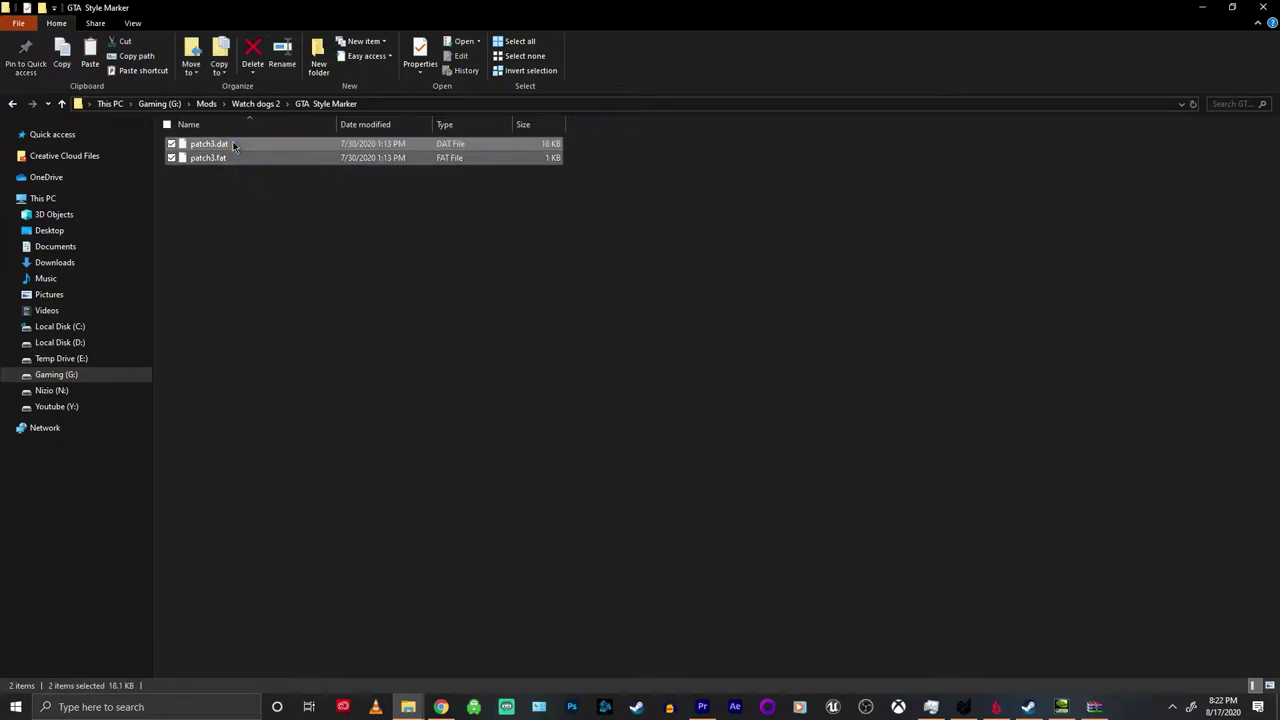
{"action": "left_click", "coordinate": [256, 103]}
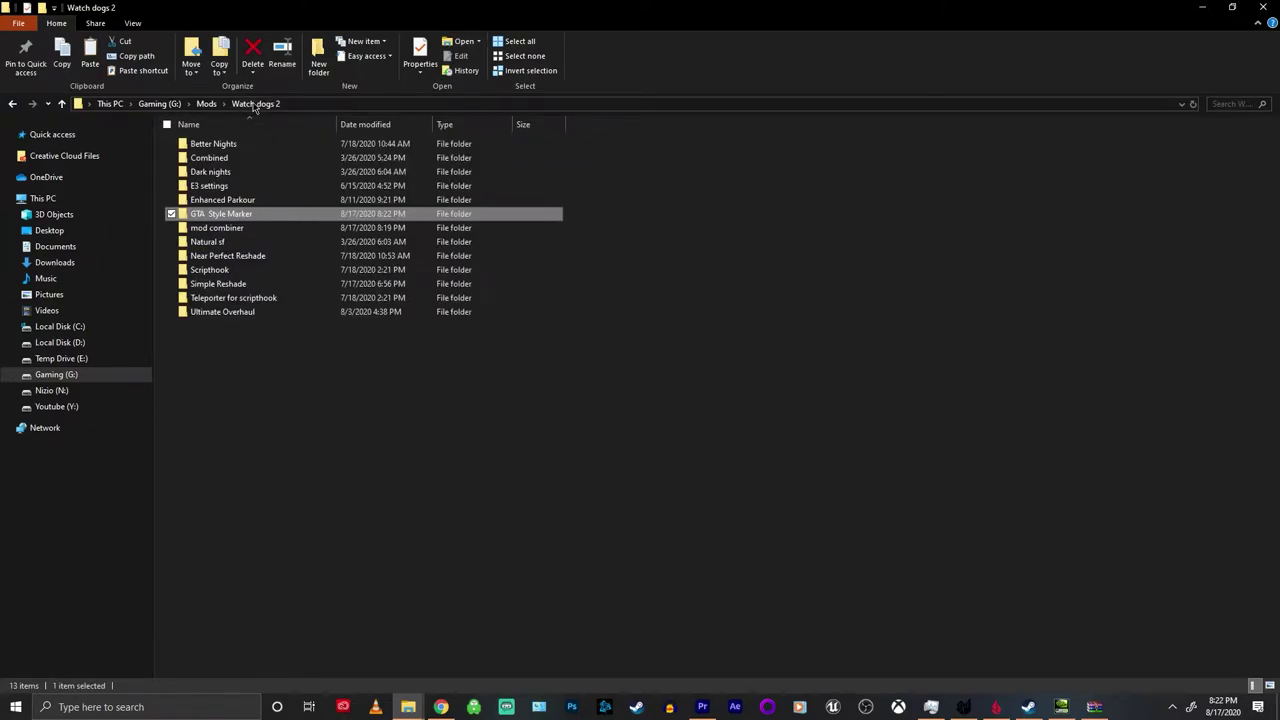
{"action": "double_click", "coordinate": [228, 228]}
{"action": "key", "text": "ctrl+v"}
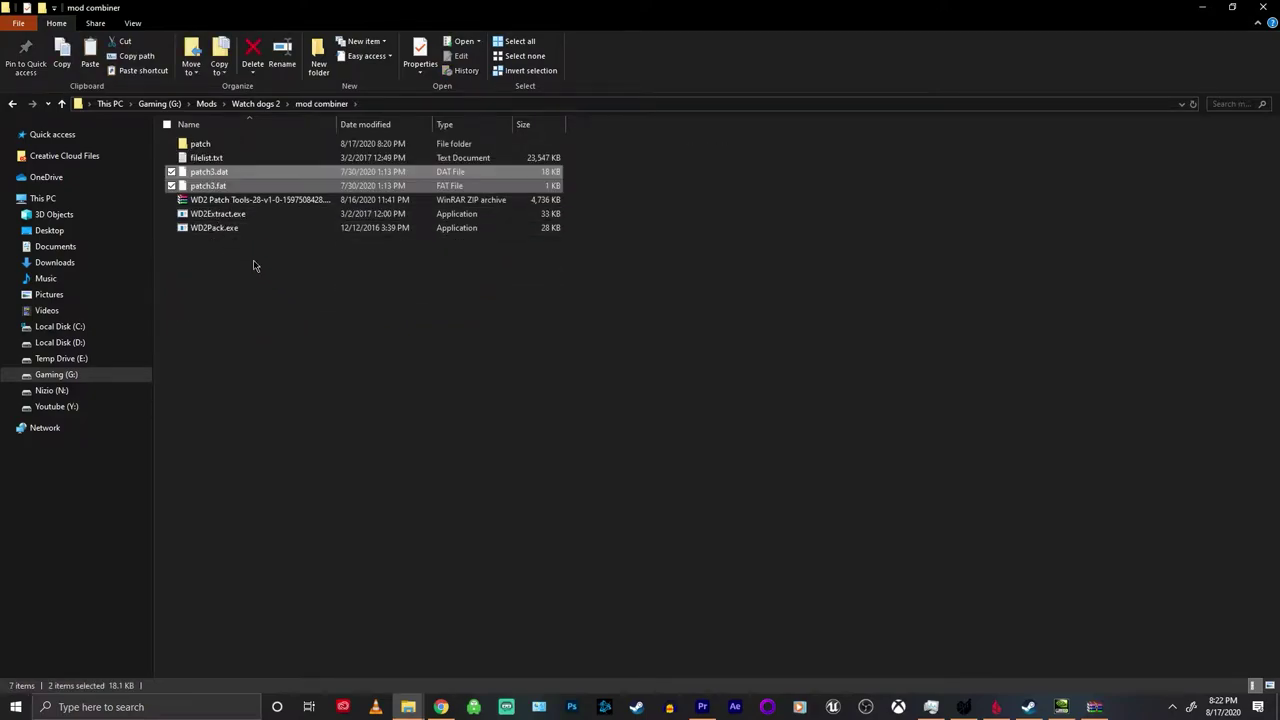
Unpack patch3.fat with WD2Extract.exe and move the extracted ui folder and four 0x files into the patch folder.
{"action": "left_click", "coordinate": [252, 266]}
{"action": "left_click_drag", "start_coordinate": [228, 190], "coordinate": [288, 211]}
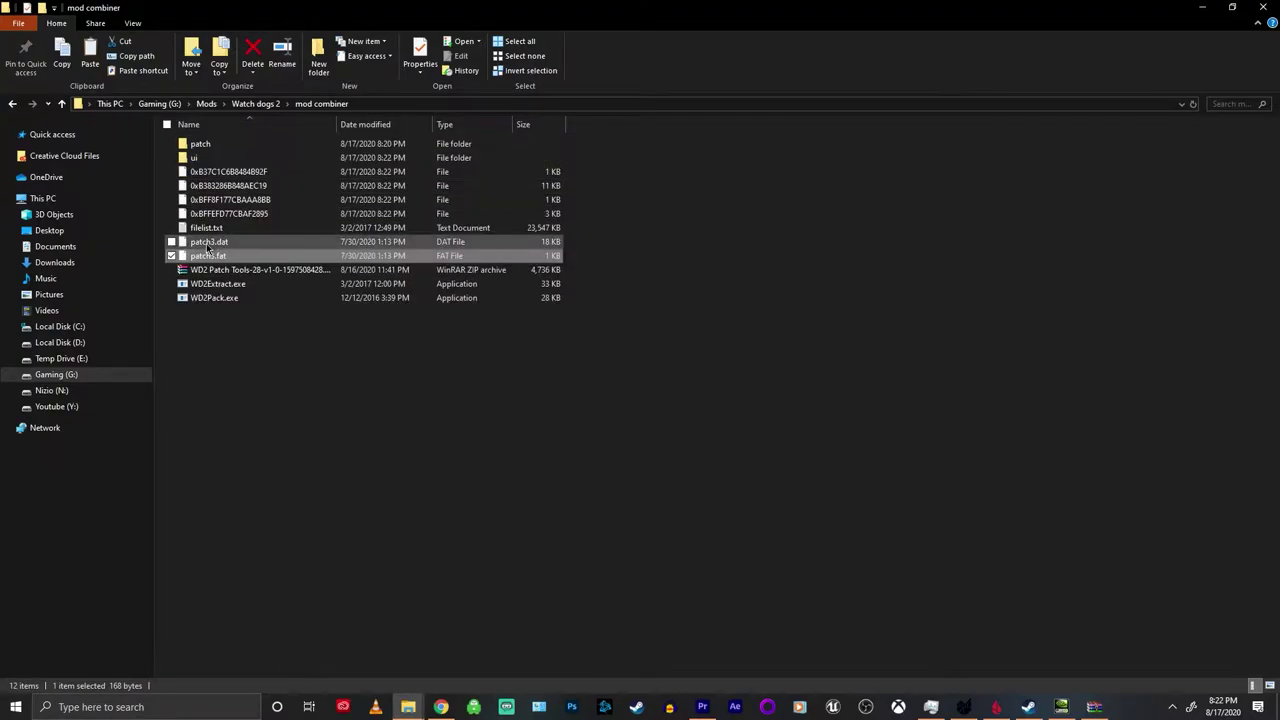
{"action": "left_click", "coordinate": [212, 214]}
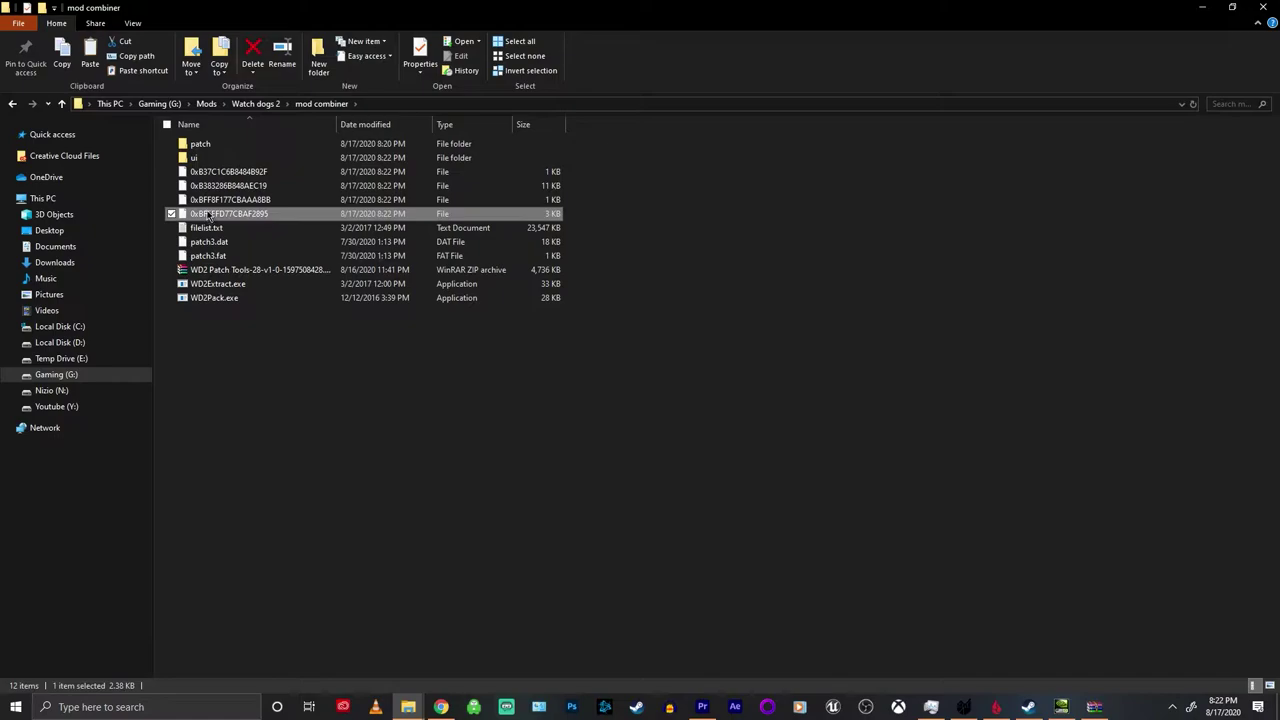
{"action": "left_click", "coordinate": [216, 174], "text": "shift"}
{"action": "left_click", "coordinate": [196, 157], "text": "ctrl"}
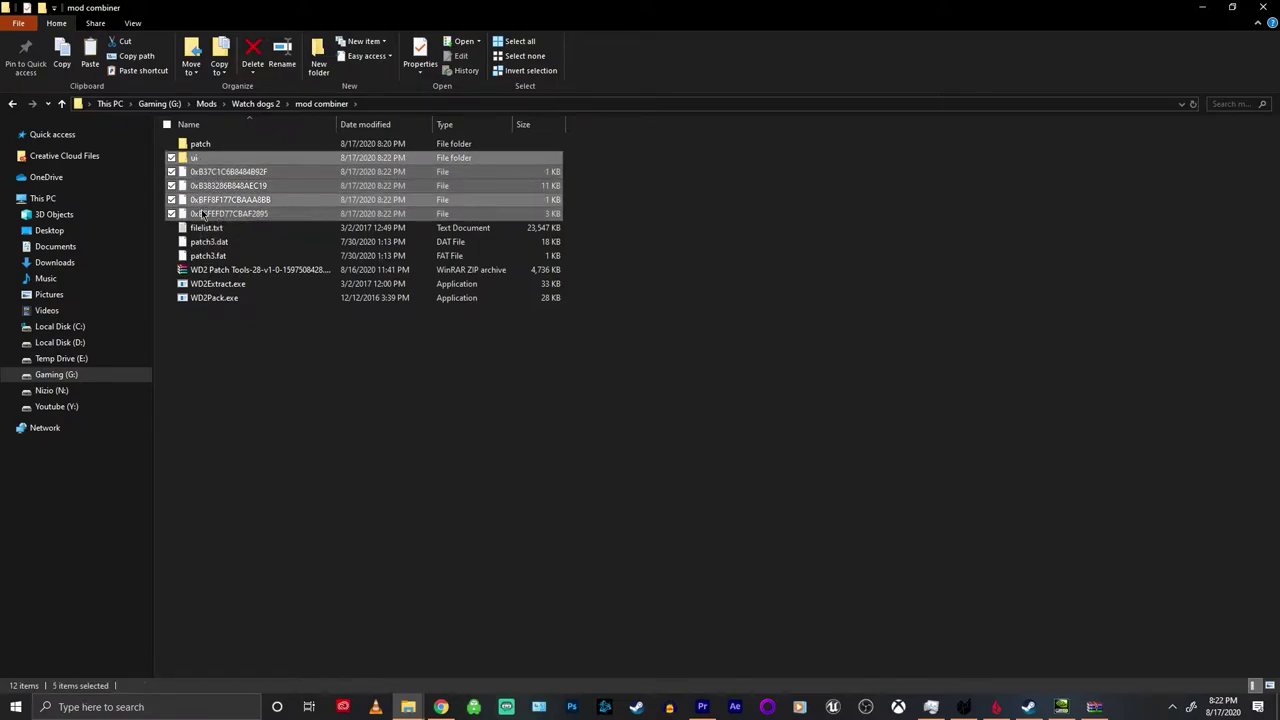
{"action": "left_click_drag", "start_coordinate": [196, 157], "coordinate": [235, 148]}
Delete patch3.dat and patch3.fat from the mod combiner folder.
{"action": "left_click", "coordinate": [208, 186]}
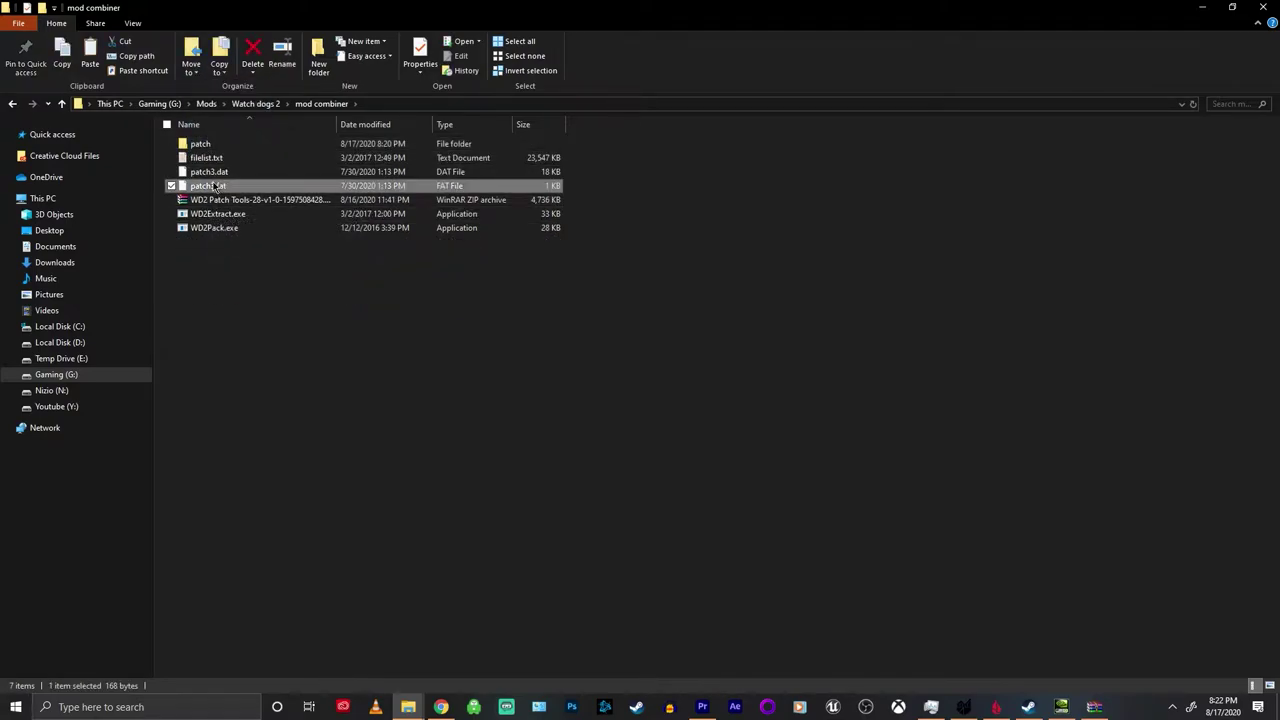
{"action": "left_click", "coordinate": [214, 174], "text": "ctrl"}
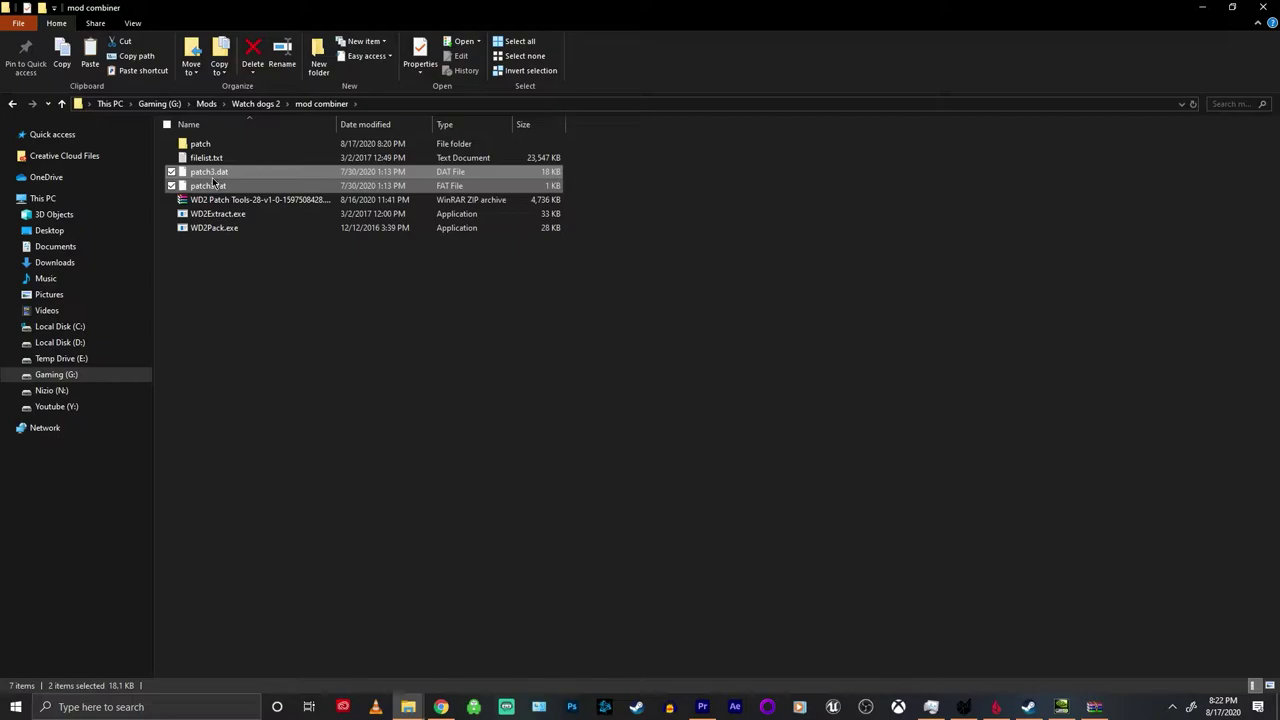
{"action": "key", "text": "Delete"}
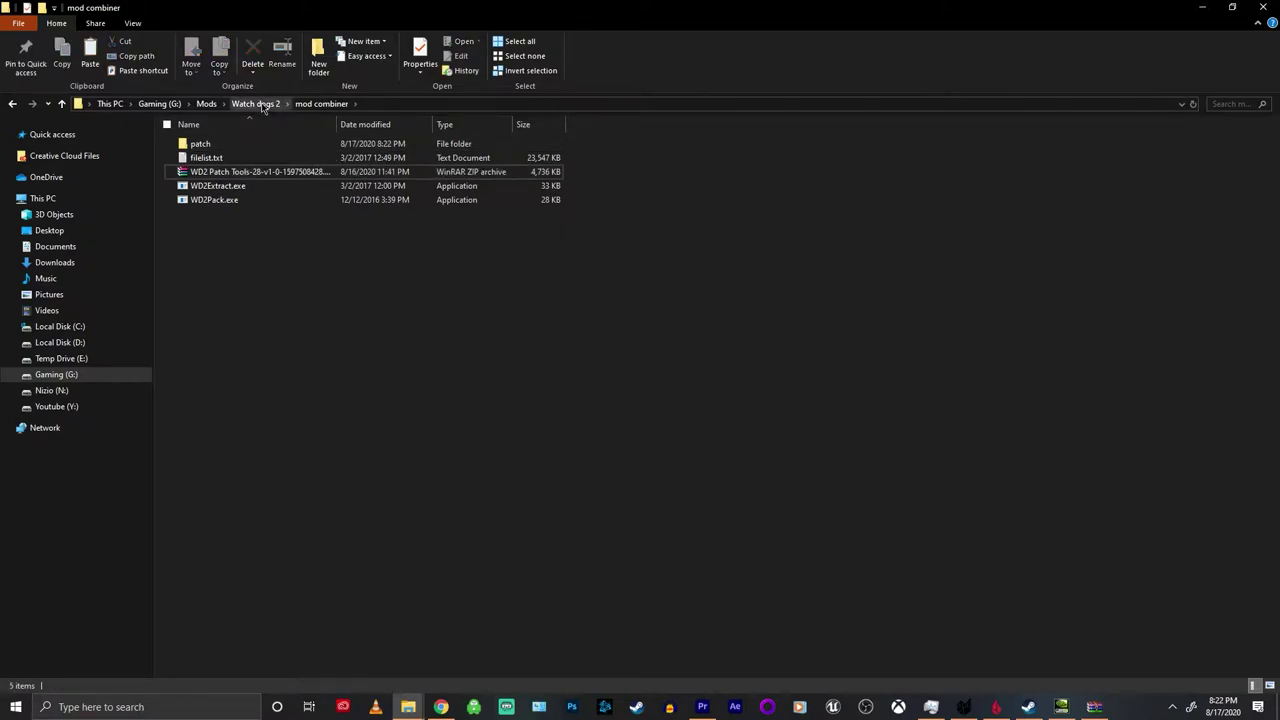
Copy the Natural sf mod's patch3.dat and patch3.fat into the mod combiner folder and gather their extracted files in the patch folder.
{"action": "left_click", "coordinate": [257, 104]}
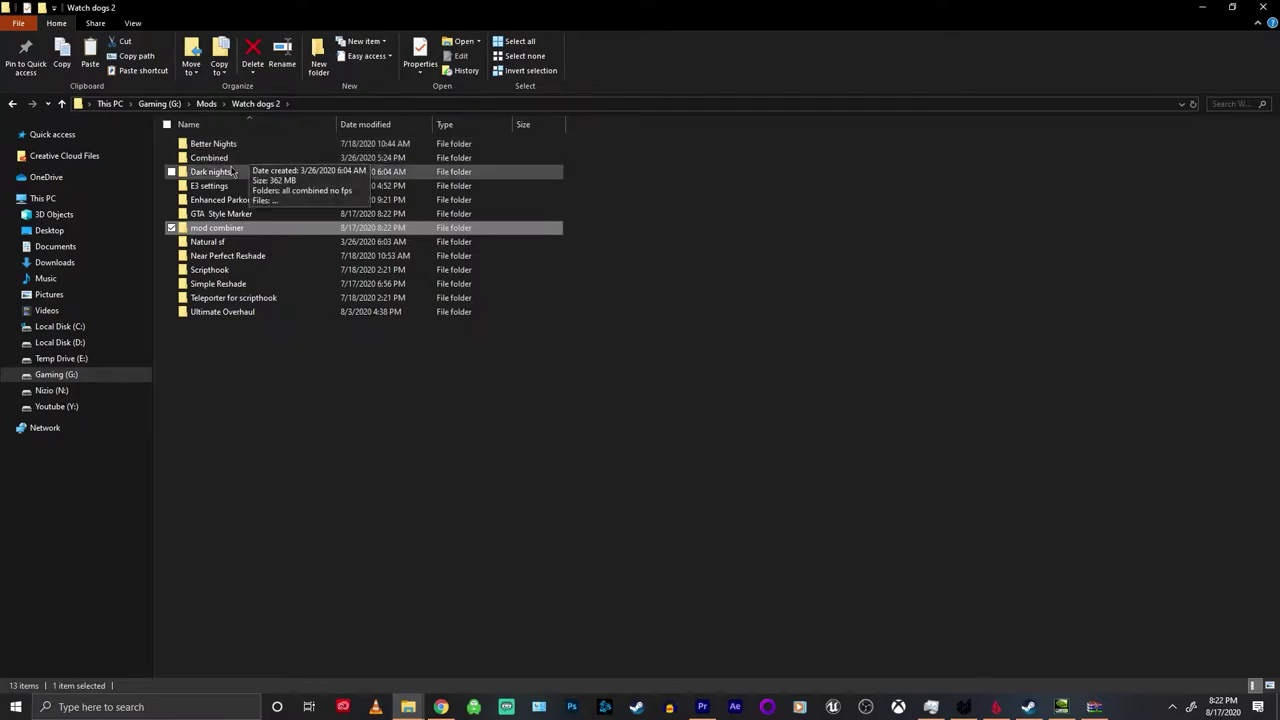
{"action": "double_click", "coordinate": [232, 228]}
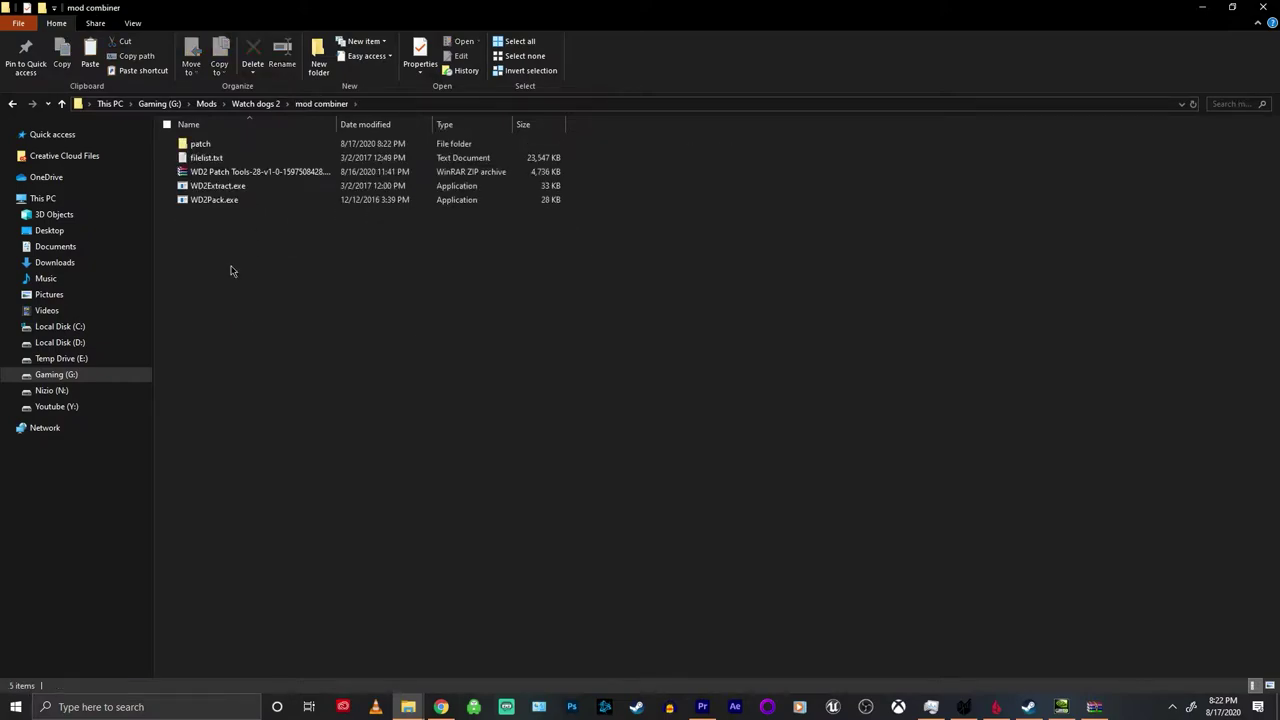
{"action": "key", "text": "ctrl+v"}
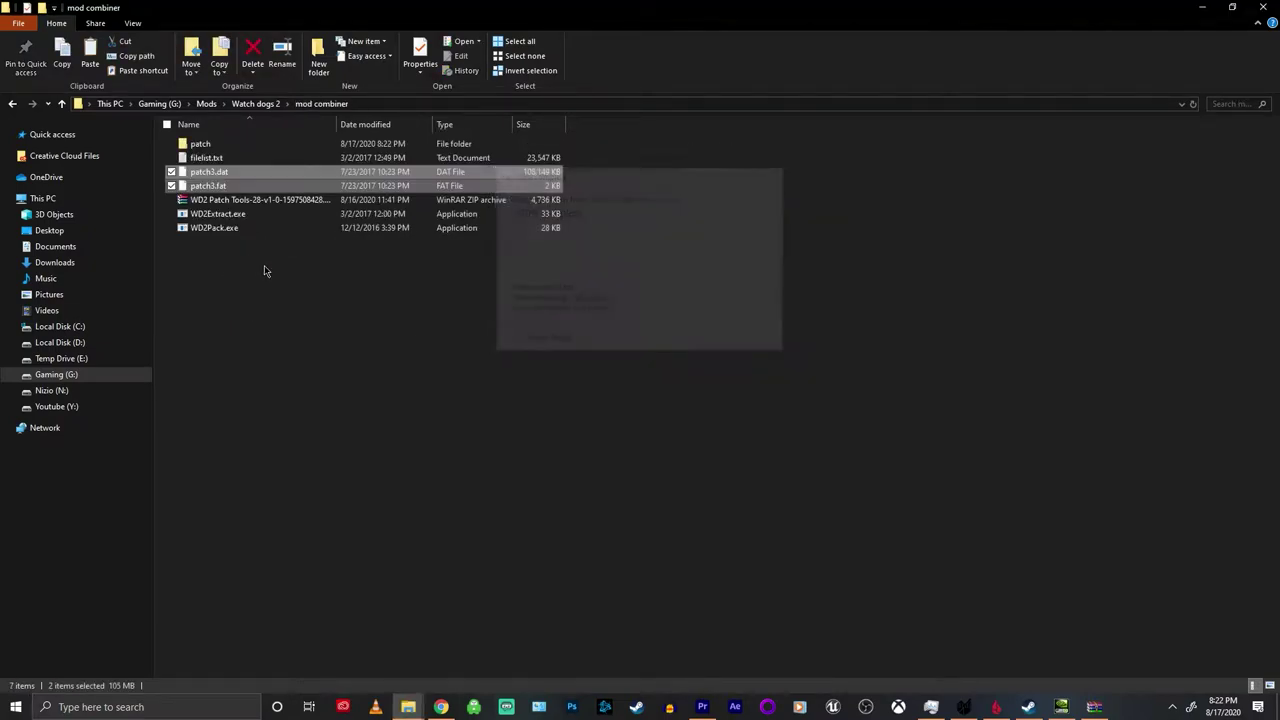
{"action": "left_click_drag", "start_coordinate": [223, 285], "coordinate": [201, 176]}
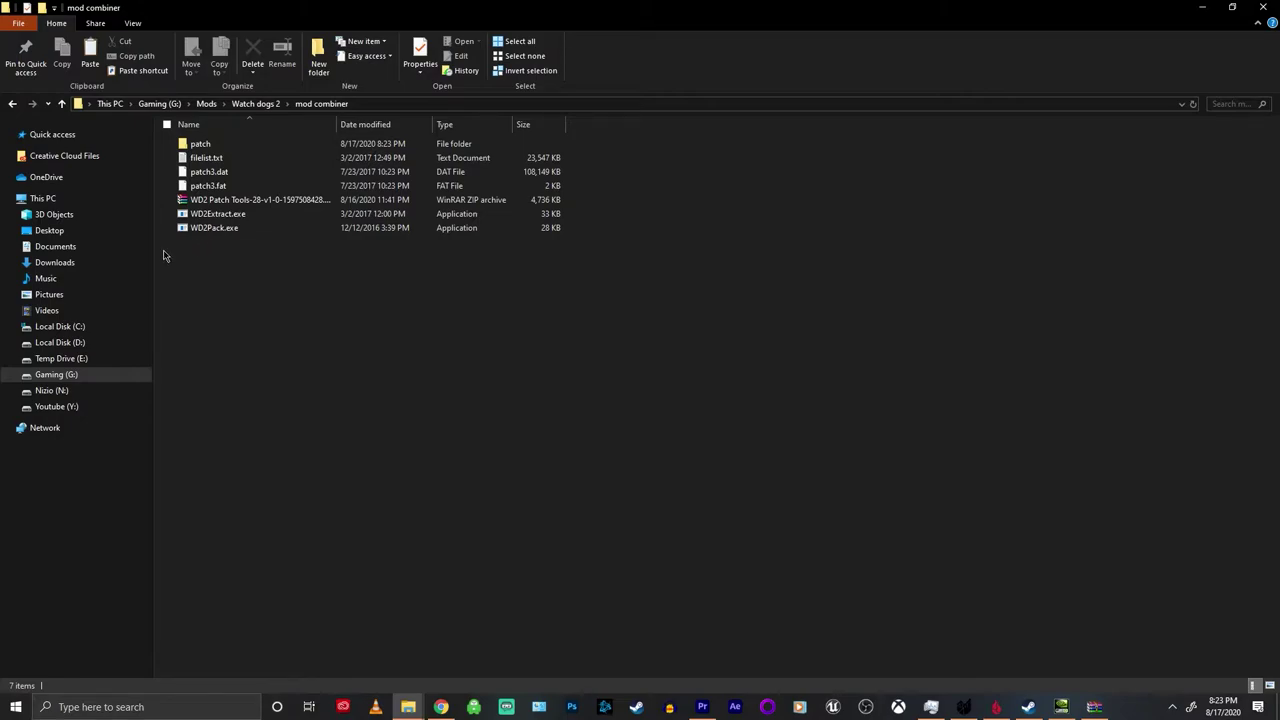
Open Command Prompt as administrator and allow it to make changes to the device.
{"action": "key", "text": "alt+Tab"}
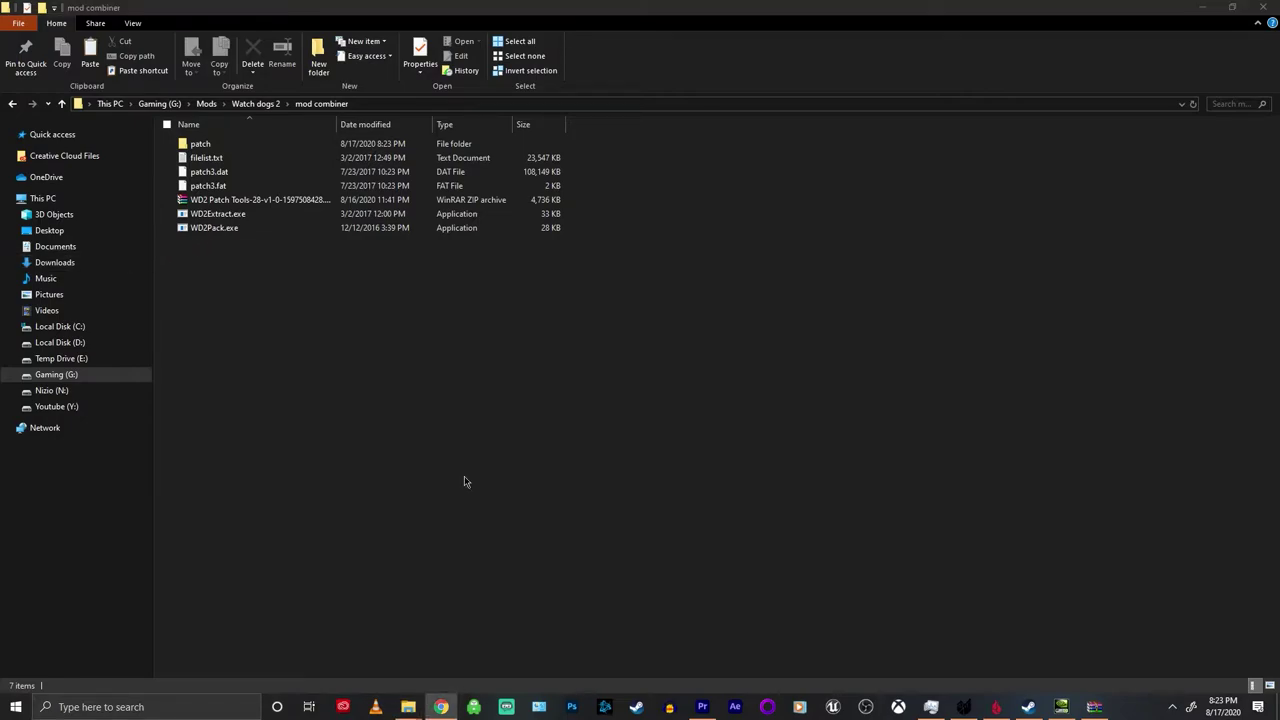
{"action": "left_click", "coordinate": [16, 706]}
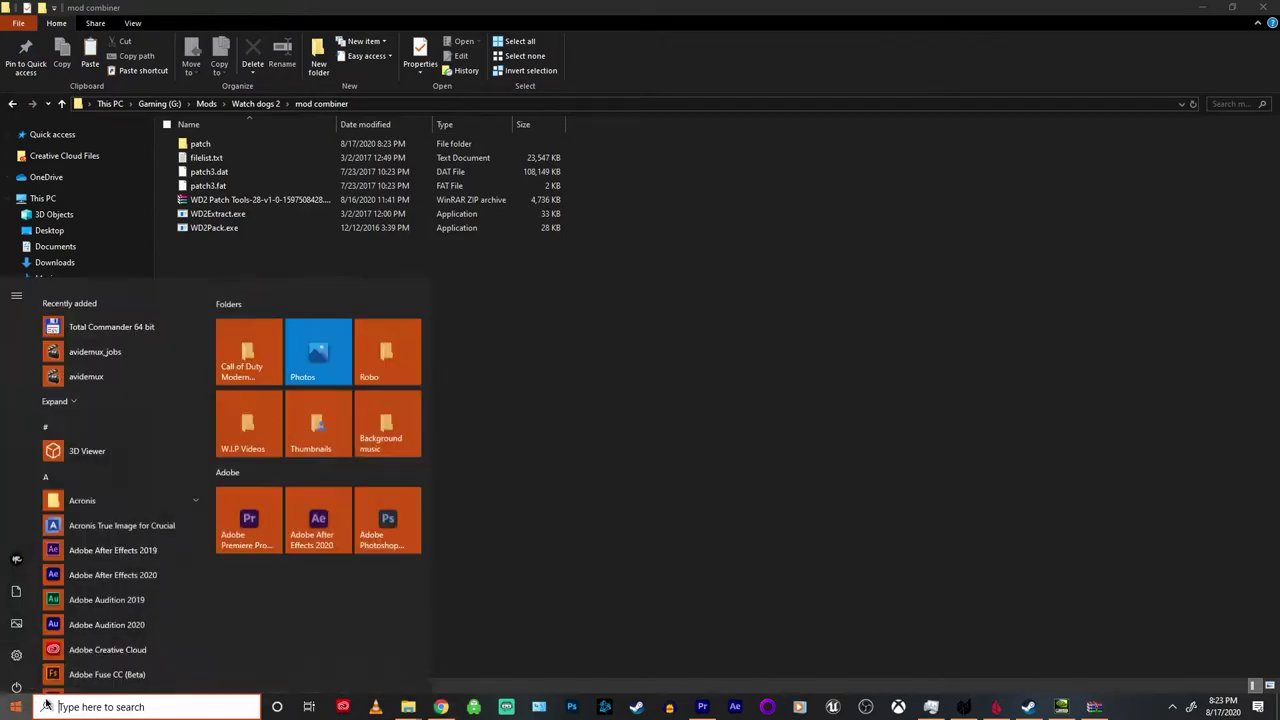
{"action": "type", "text": "cmd"}
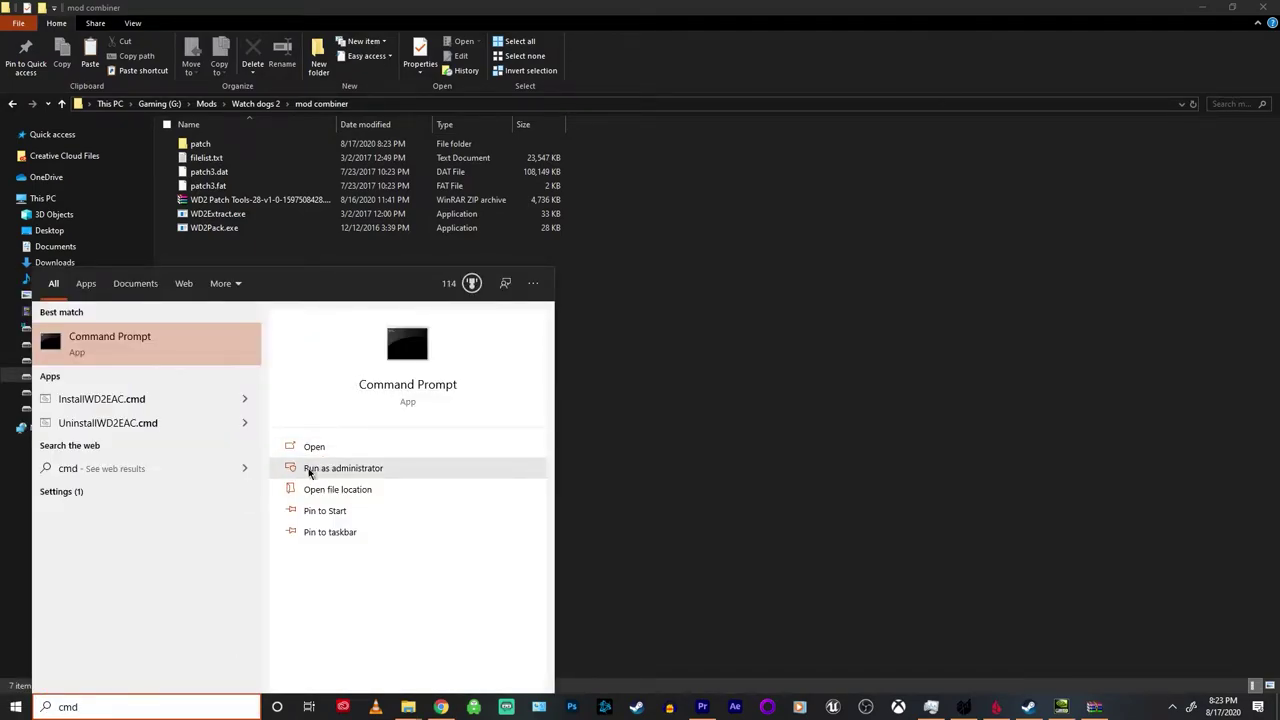
{"action": "left_click", "coordinate": [339, 475]}
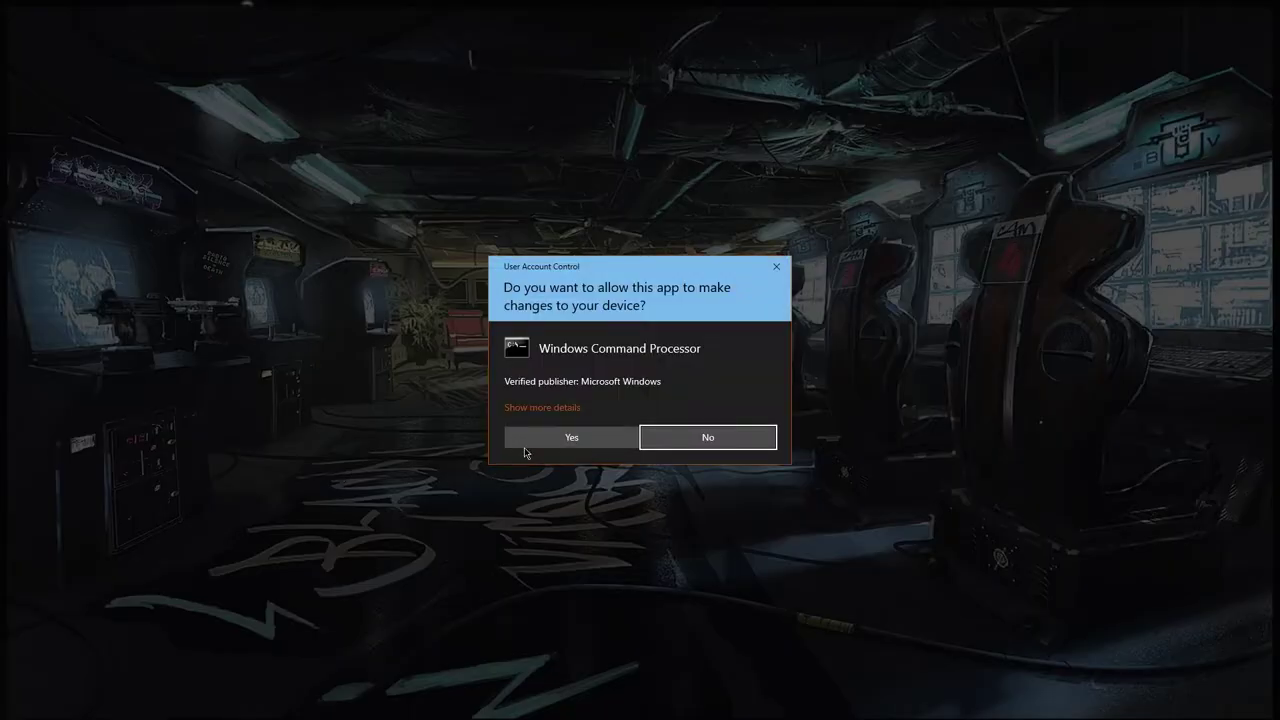
{"action": "left_click", "coordinate": [524, 446]}
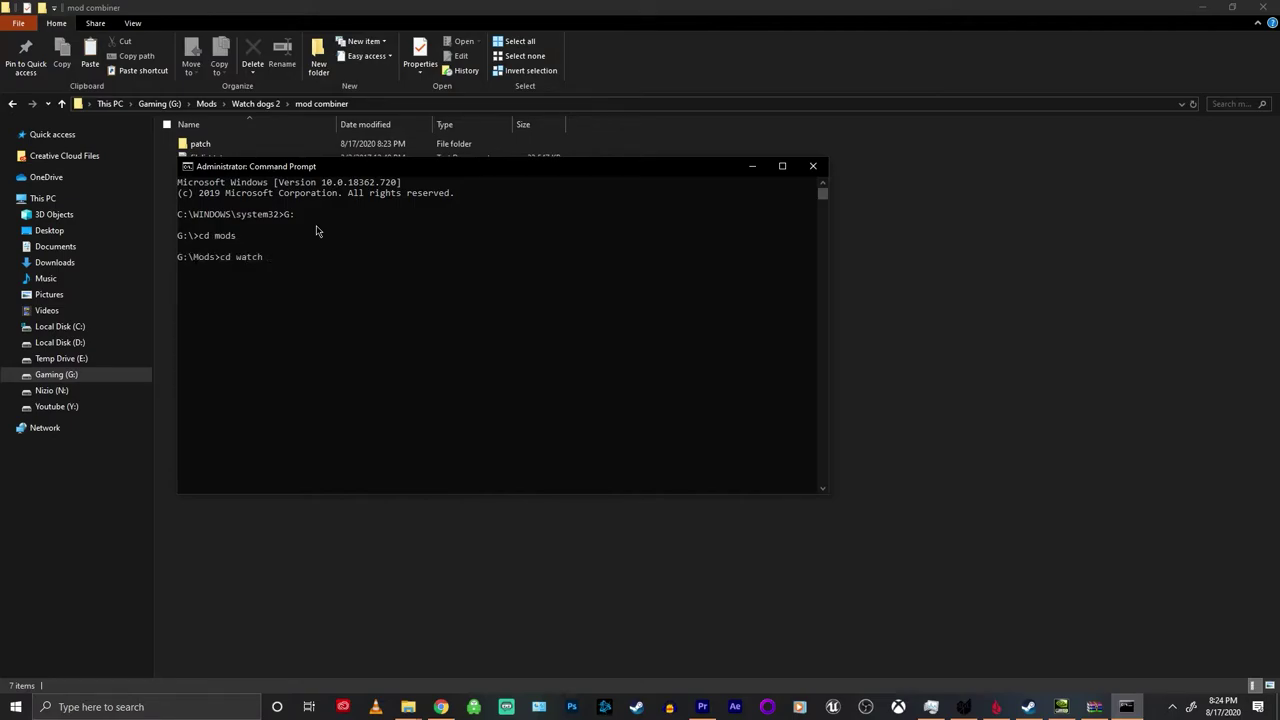
Change the command prompt's directory to G:\Mods\Watch dogs 2\mod combiner, clearing the screen along the way.
{"action": "key", "text": "Tab"}
{"action": "key", "text": "Return"}
{"action": "type", "text": "cls"}
{"action": "key", "text": "Return"}
{"action": "left_click", "coordinate": [320, 204]}
{"action": "type", "text": "c"}
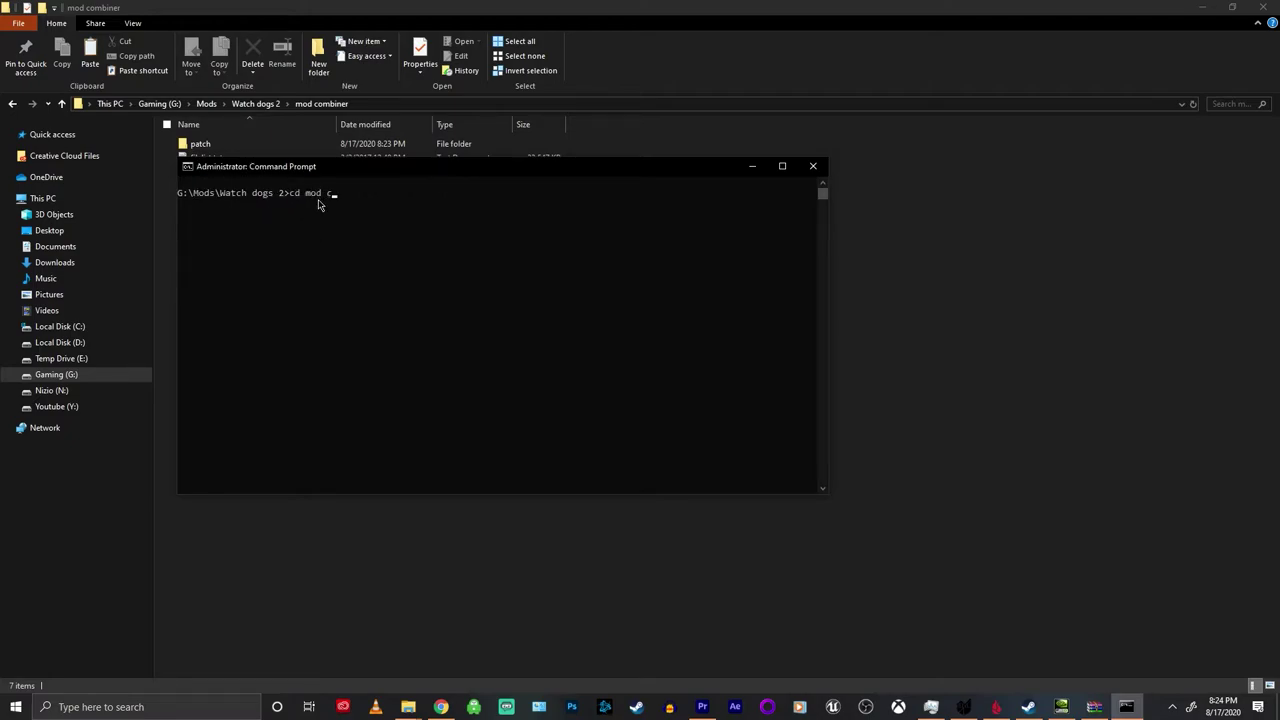
{"action": "type", "text": "d mod combiner"}
{"action": "key", "text": "Return"}
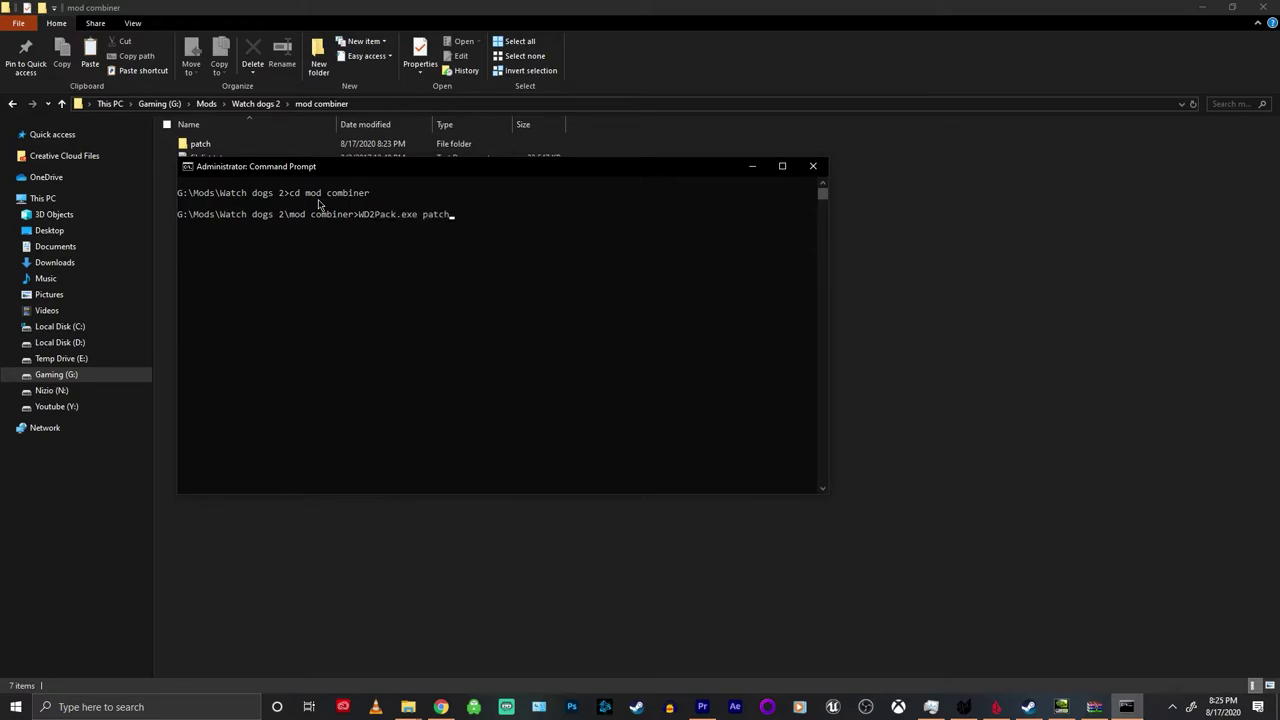
Pack the patch folder into a combined mod by running WD2Pack.exe patch patch3.fat.
{"action": "type", "text": "atch3.f"}
{"action": "left_click_drag", "start_coordinate": [589, 166], "coordinate": [686, 235]}
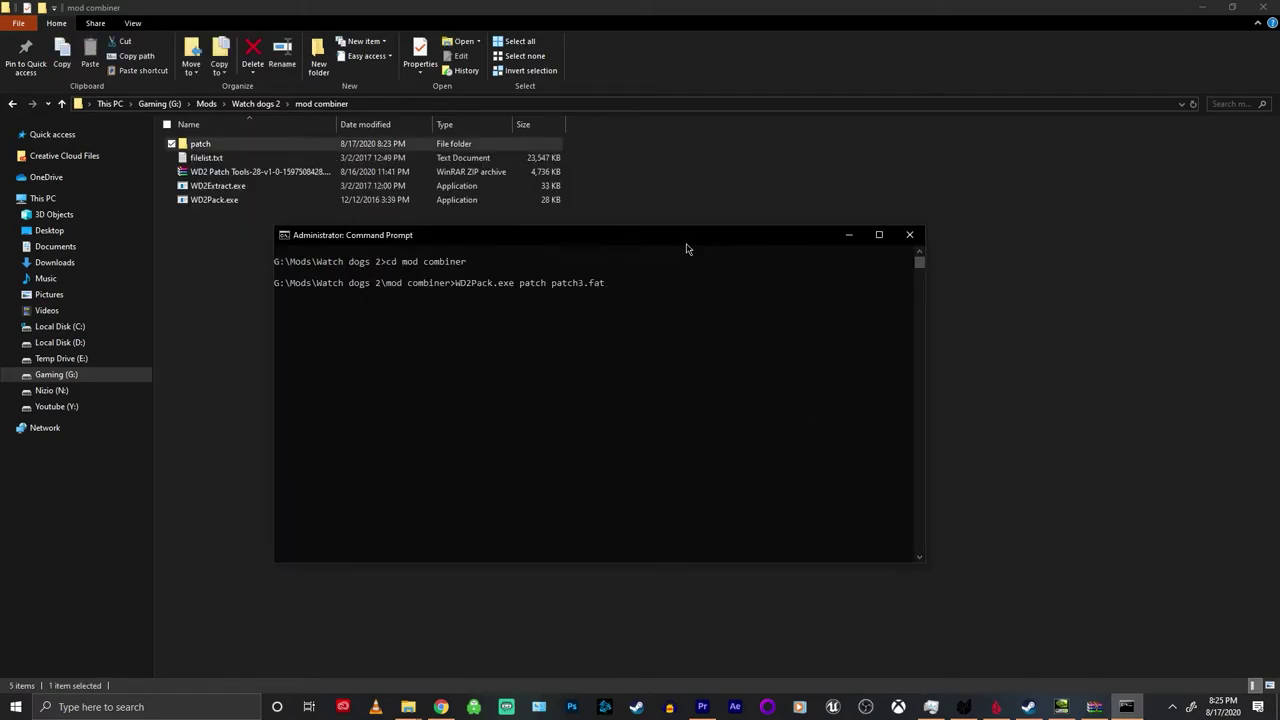
{"action": "key", "text": "Return"}
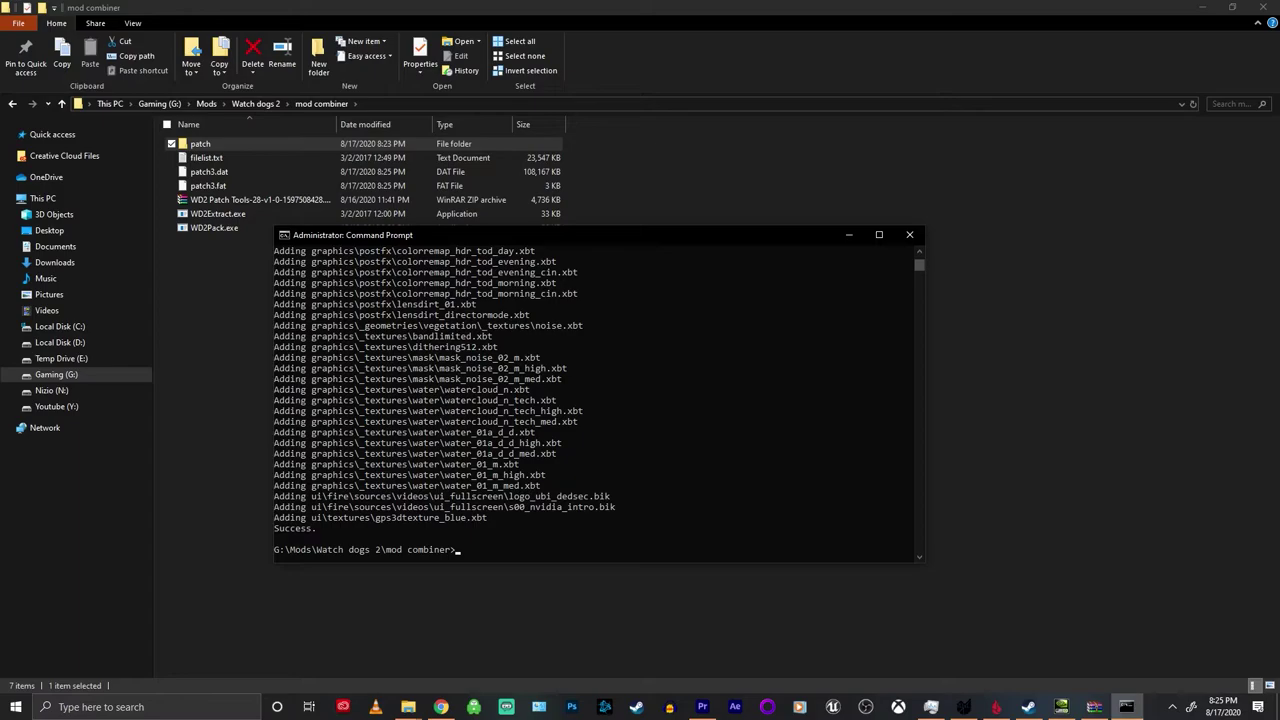
Switch to File Explorer and open the mod combiner folder within Watch dogs 2.
{"action": "key", "text": "alt+Tab"}
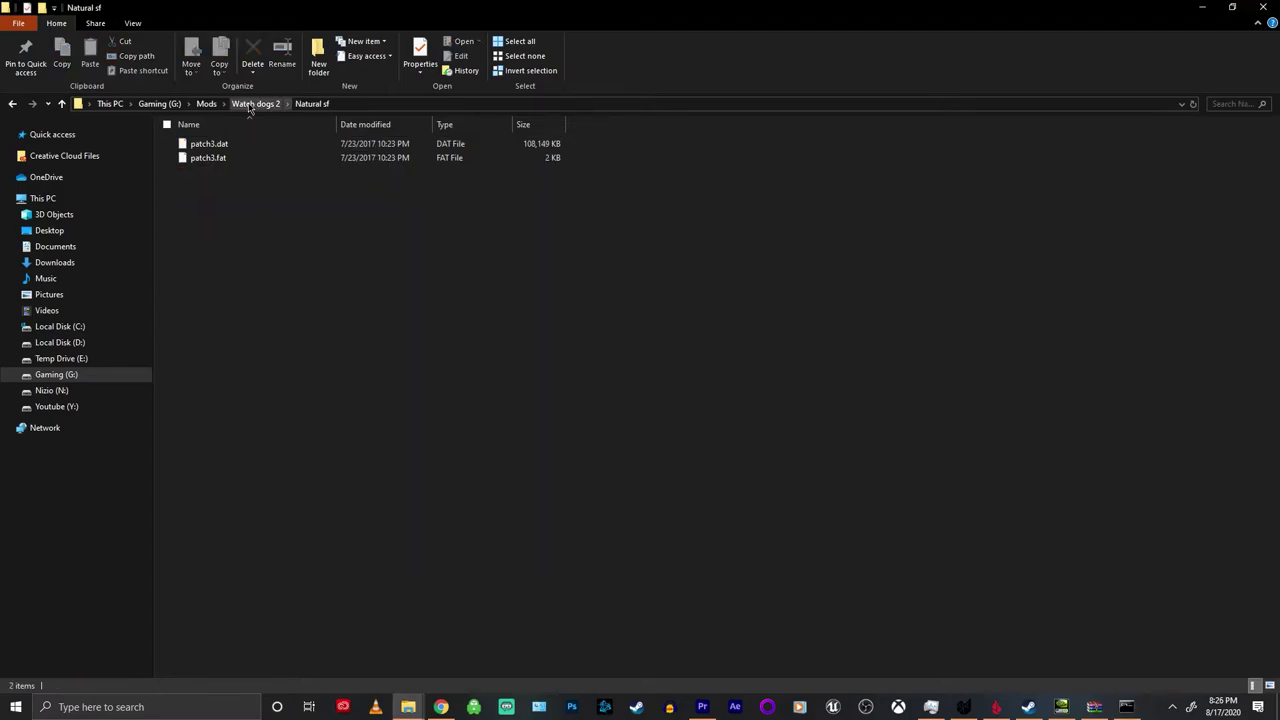
{"action": "left_click", "coordinate": [250, 105]}
{"action": "double_click", "coordinate": [255, 221]}
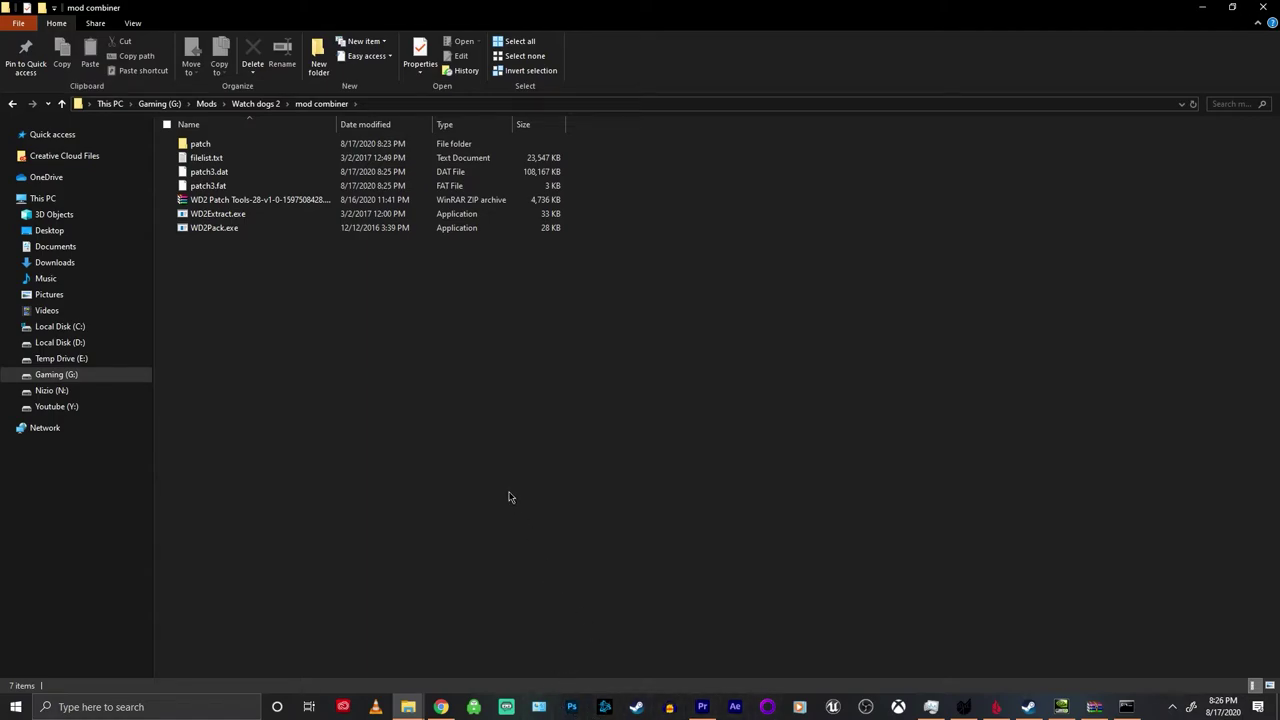
Switch to Steam and browse the local files of Watch_Dogs 2 from the library.
{"action": "left_click", "coordinate": [1029, 700]}
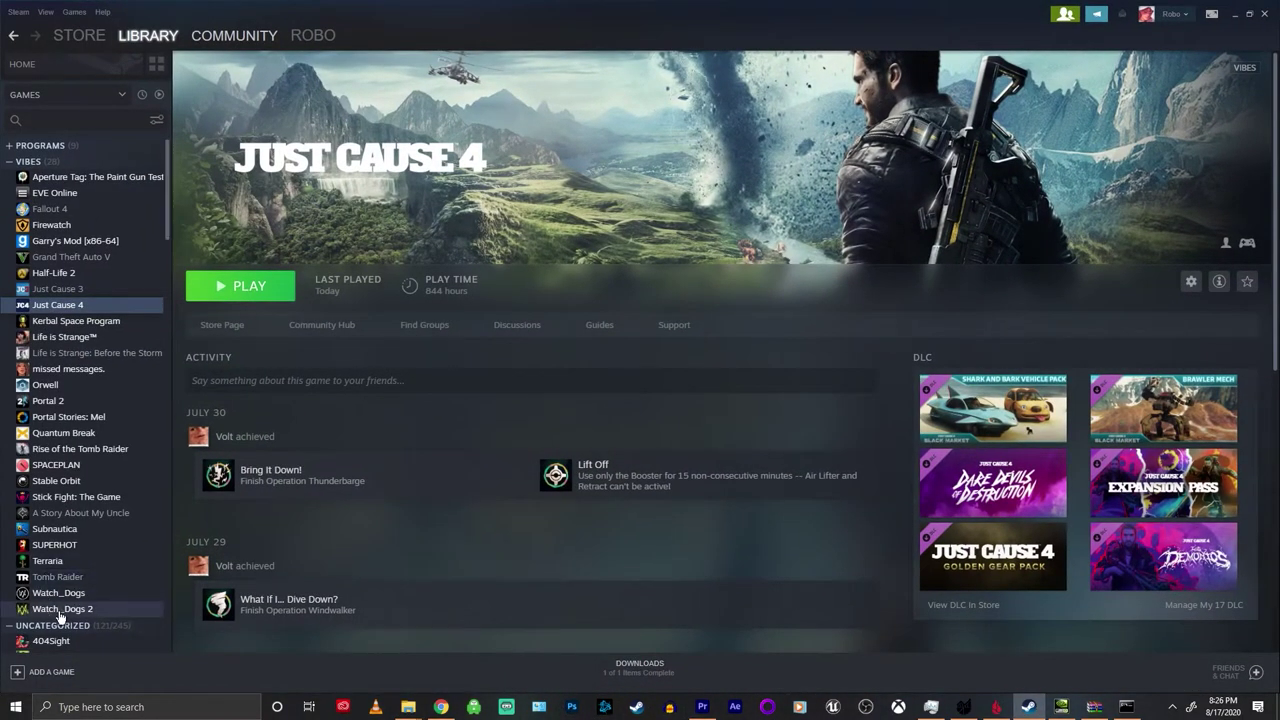
{"action": "scroll", "coordinate": [60, 617], "scroll_direction": "down", "scroll_amount": 3}
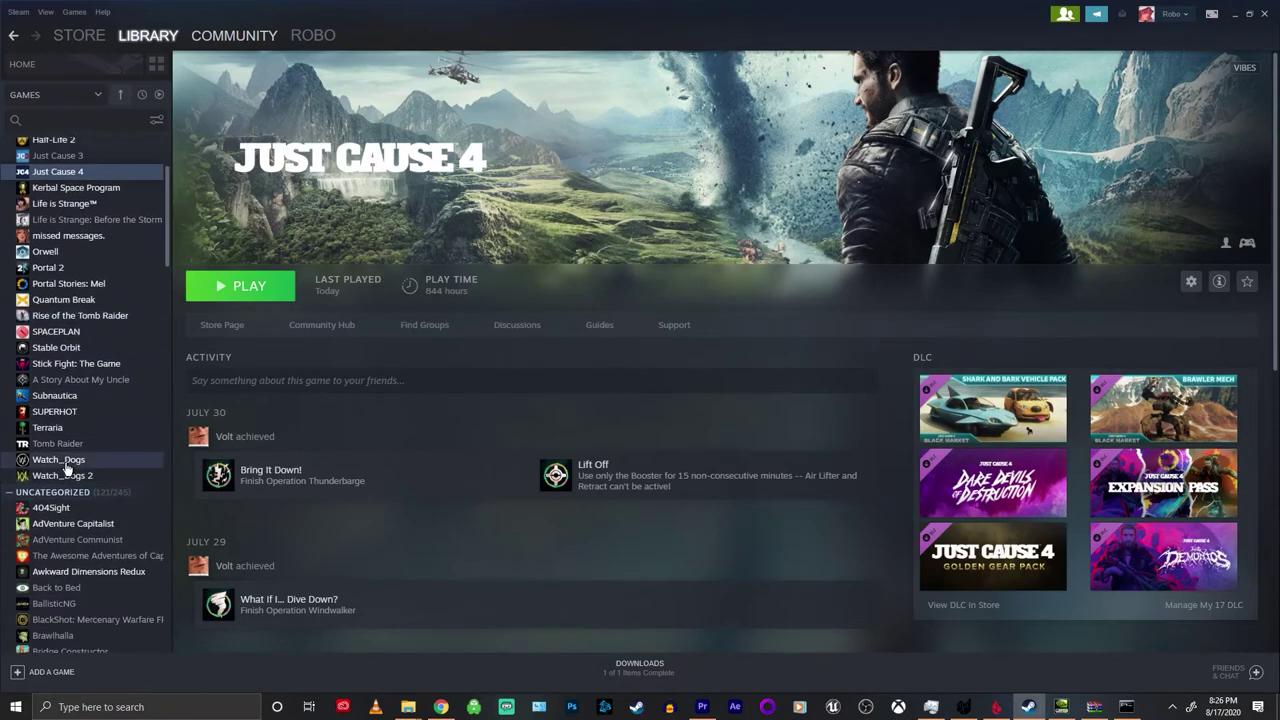
{"action": "left_click", "coordinate": [68, 477]}
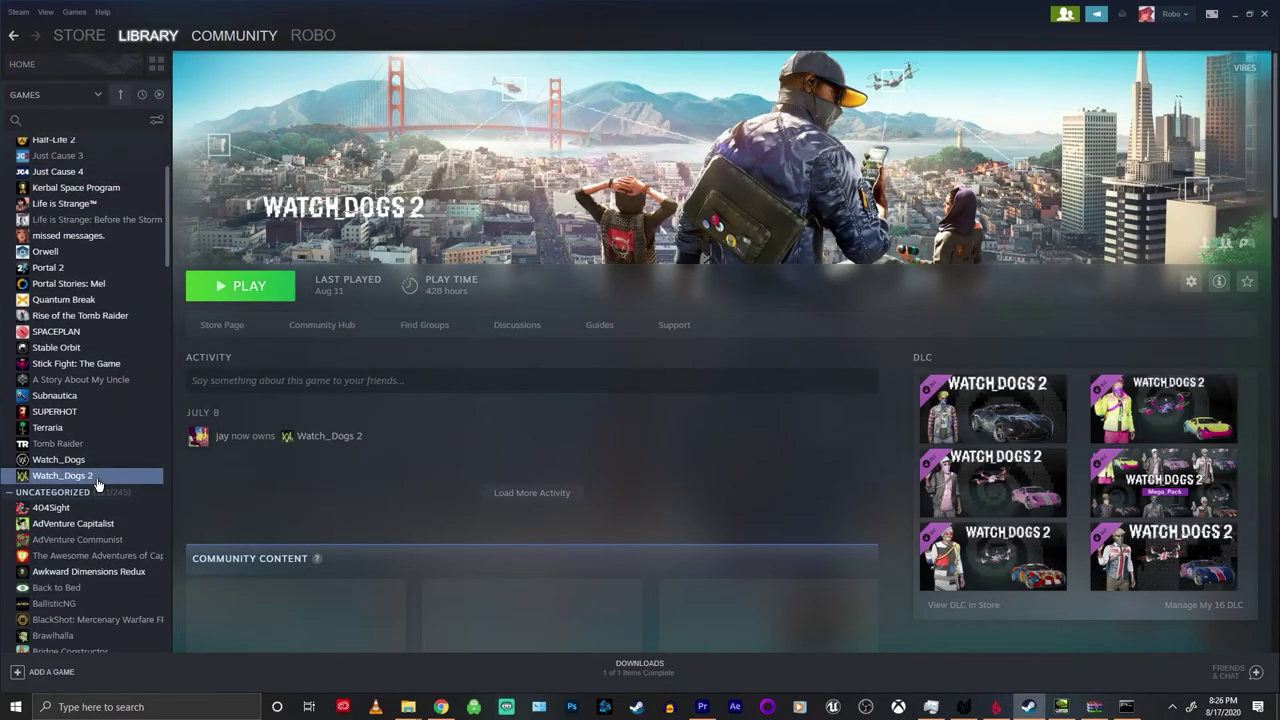
{"action": "right_click", "coordinate": [97, 485]}
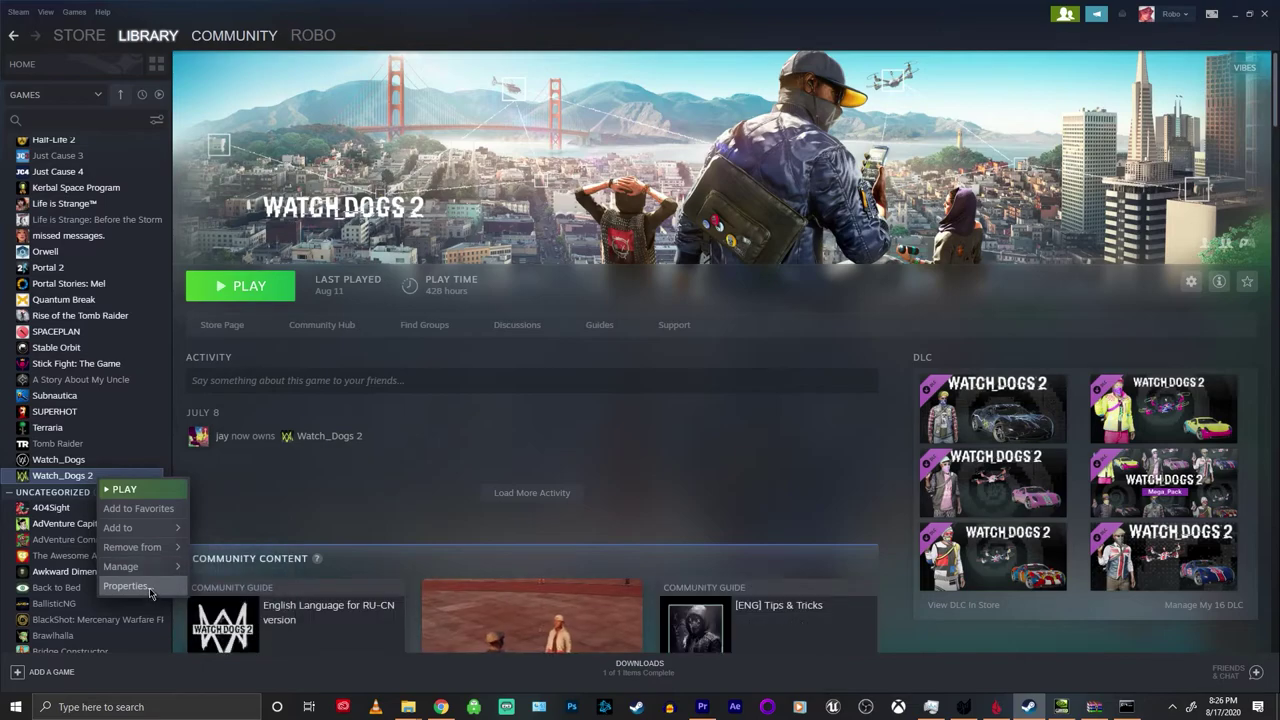
{"action": "mouse_move", "coordinate": [125, 566]}
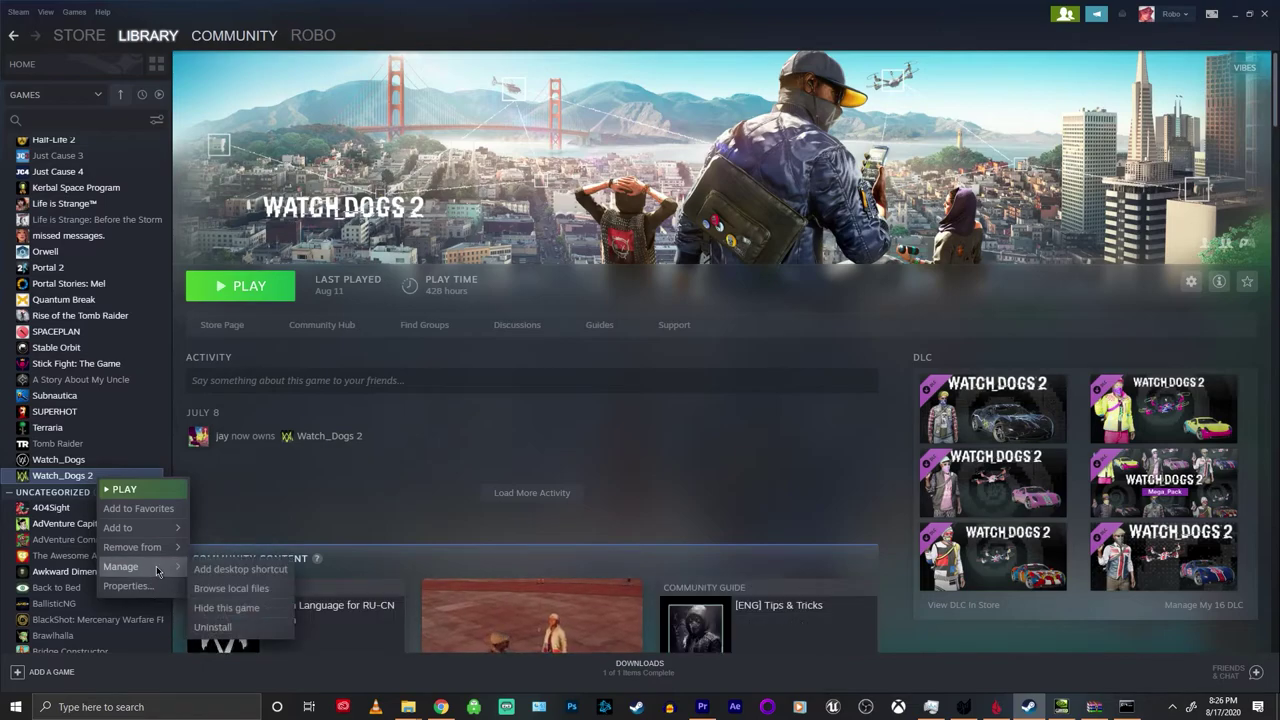
{"action": "left_click", "coordinate": [252, 595]}
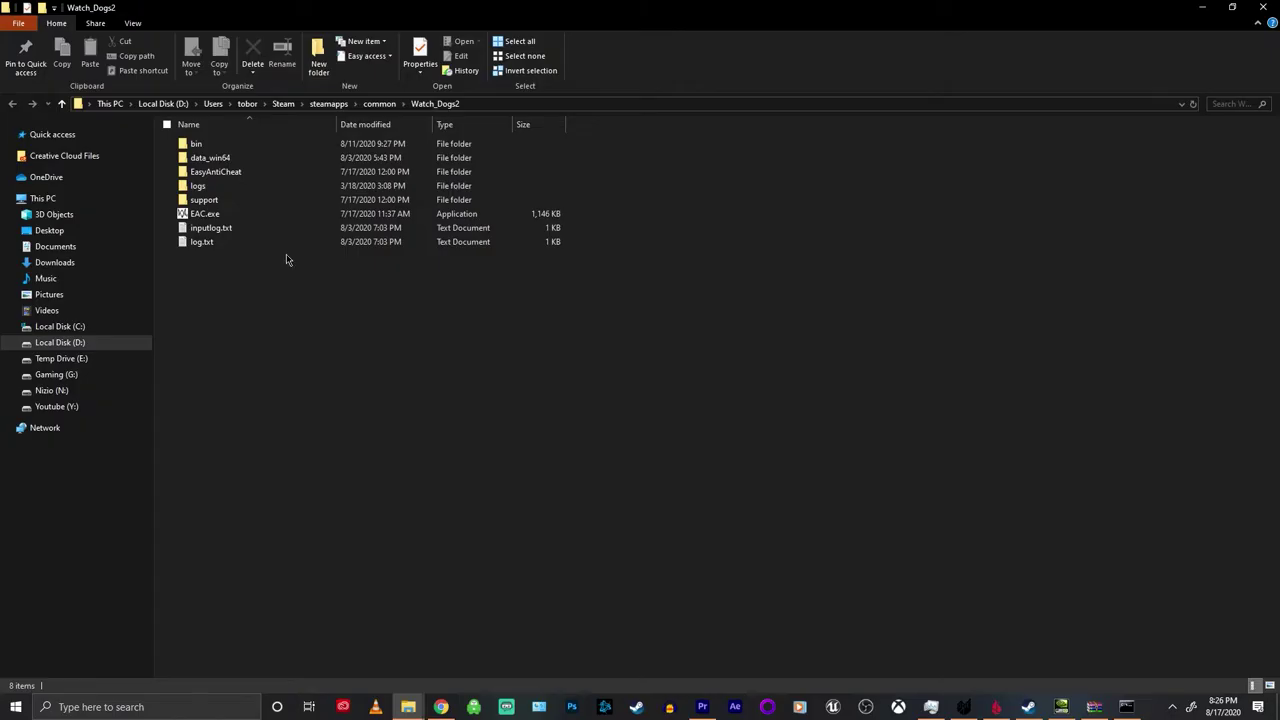
Open the game's data_win64 folder and arrange its window beside the mod combiner folder window.
{"action": "double_click", "coordinate": [246, 160]}
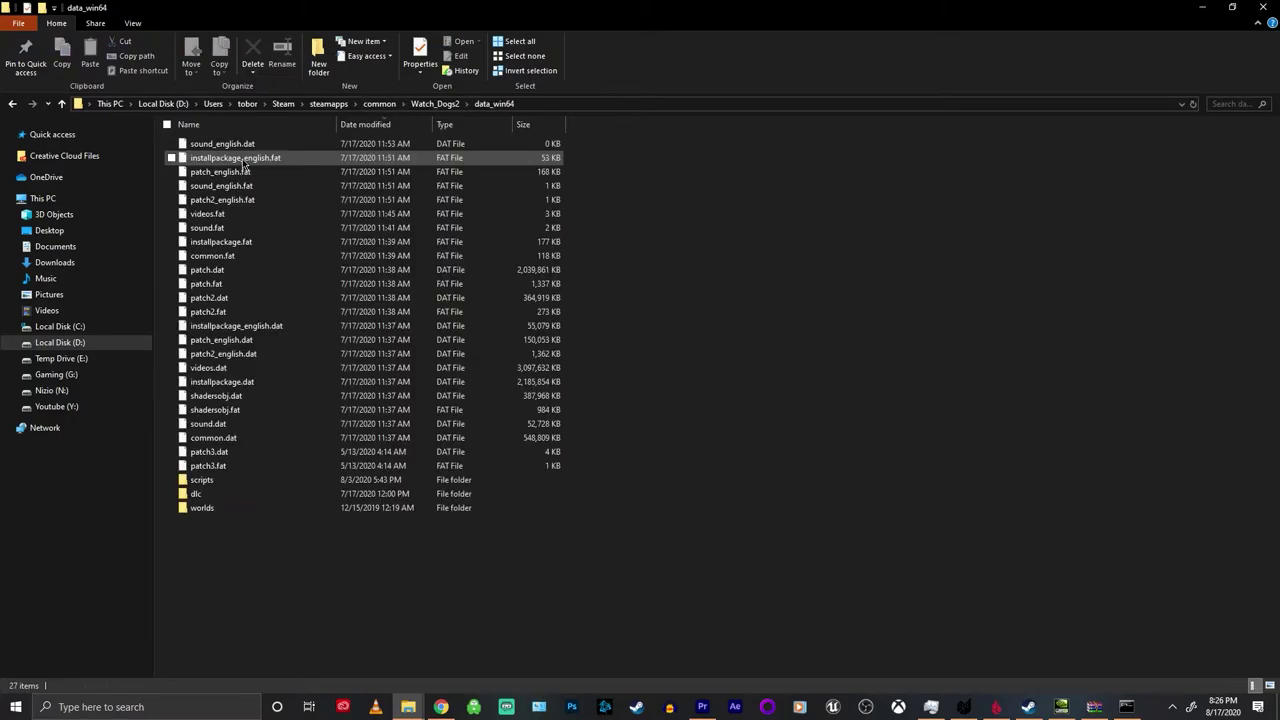
{"action": "double_click", "coordinate": [452, 18]}
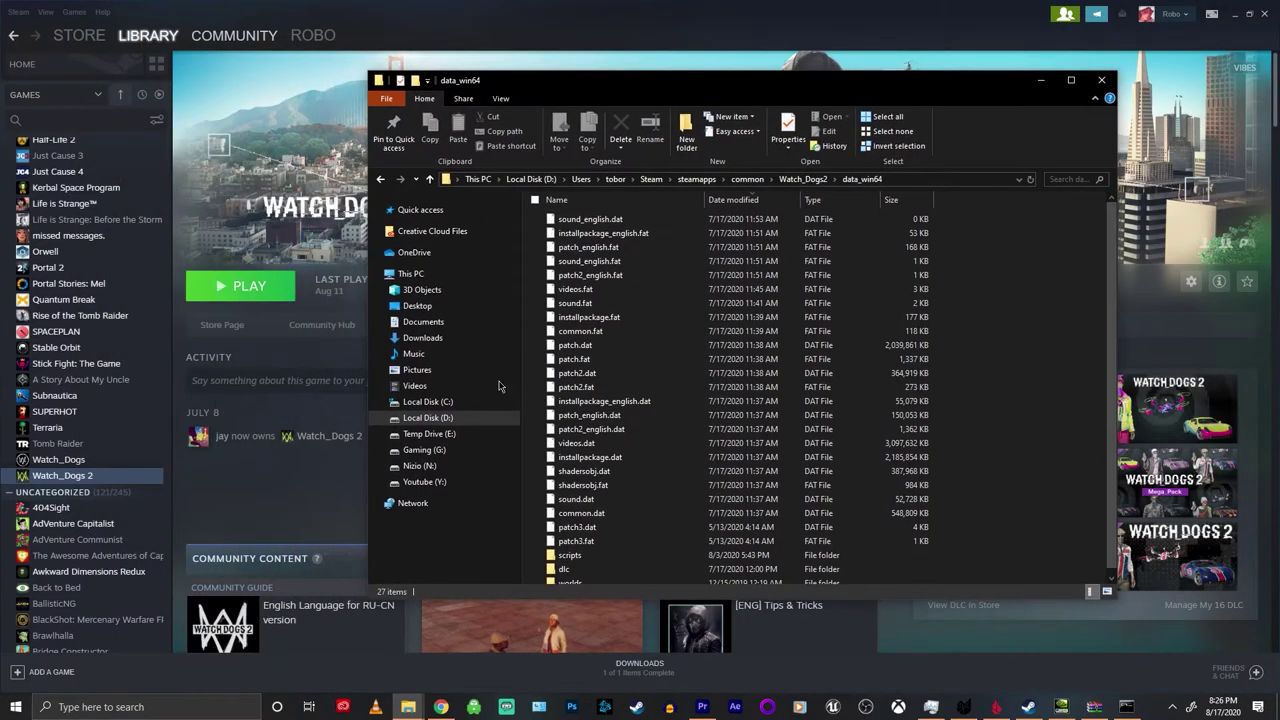
{"action": "key", "text": "alt+Tab"}
{"action": "left_click_drag", "start_coordinate": [567, 18], "coordinate": [250, 107]}
{"action": "left_click", "coordinate": [668, 86]}
{"action": "left_click_drag", "start_coordinate": [668, 86], "coordinate": [650, 89]}
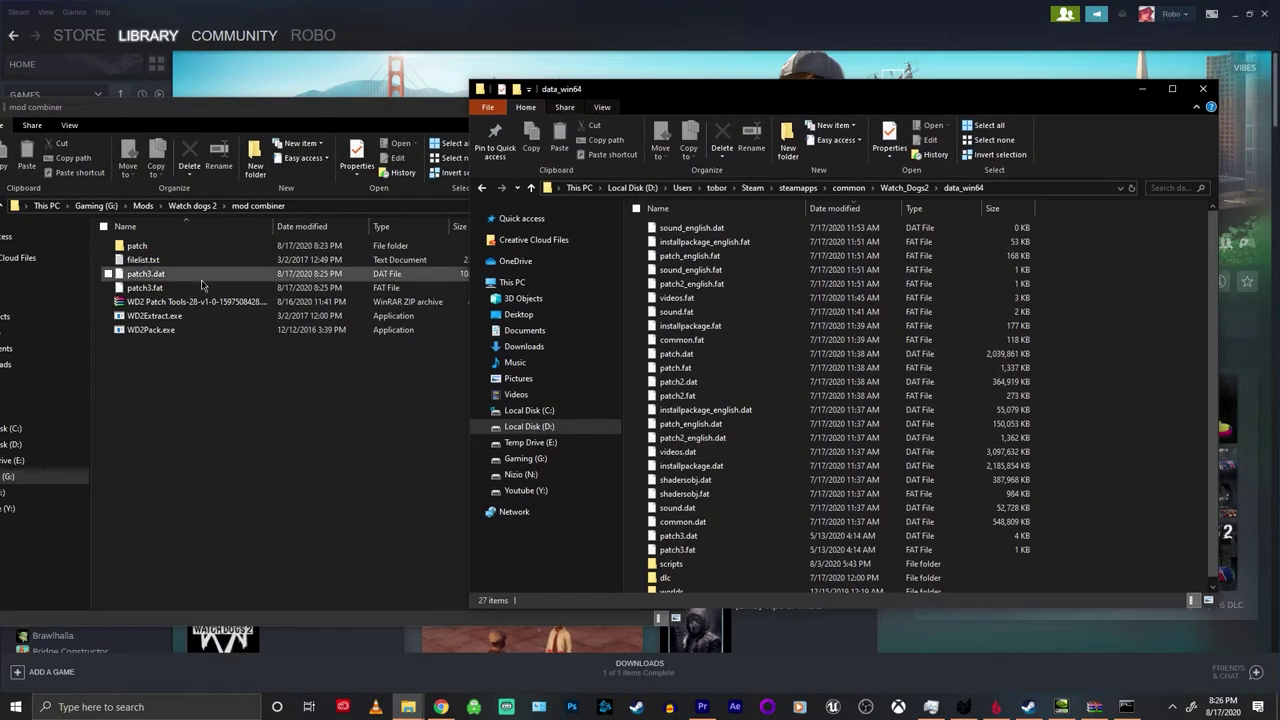
Copy patch3.dat and patch3.fat from the mod combiner folder into data_win64, replacing the existing files.
{"action": "left_click", "coordinate": [171, 271]}
{"action": "left_click", "coordinate": [148, 286], "text": "shift"}
{"action": "left_click_drag", "start_coordinate": [148, 286], "coordinate": [1124, 313]}
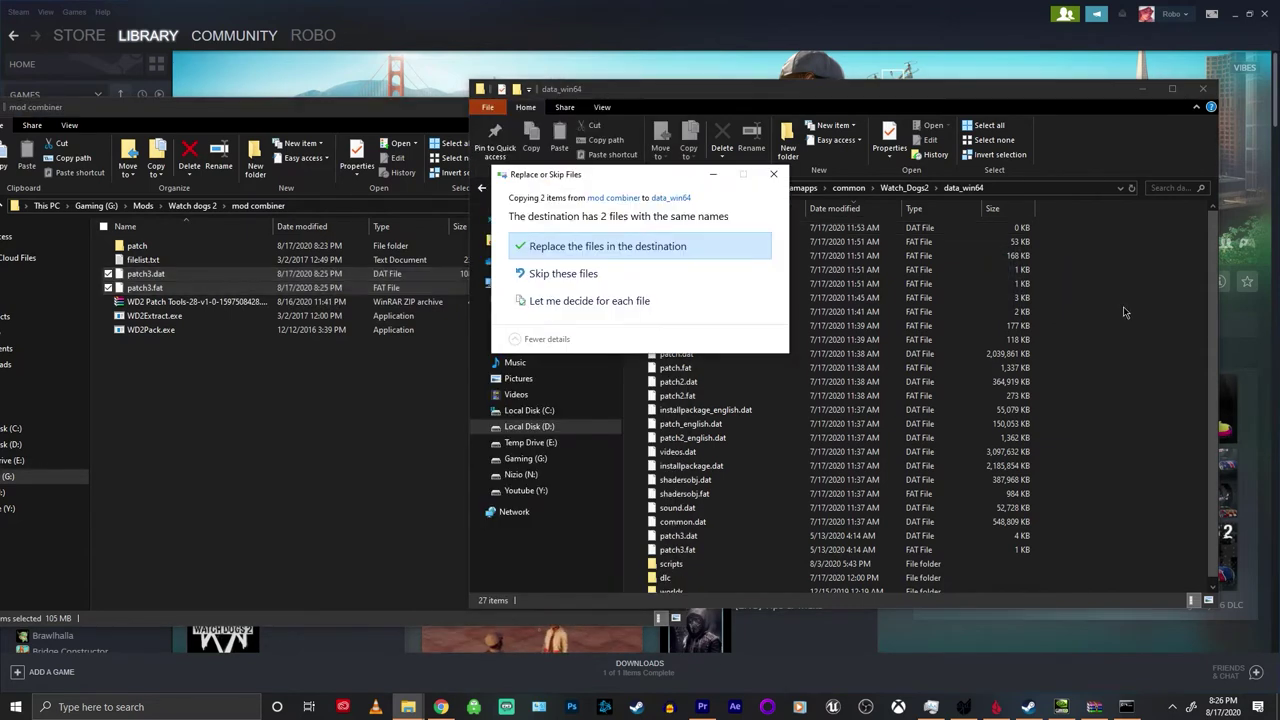
{"action": "left_click", "coordinate": [561, 248]}
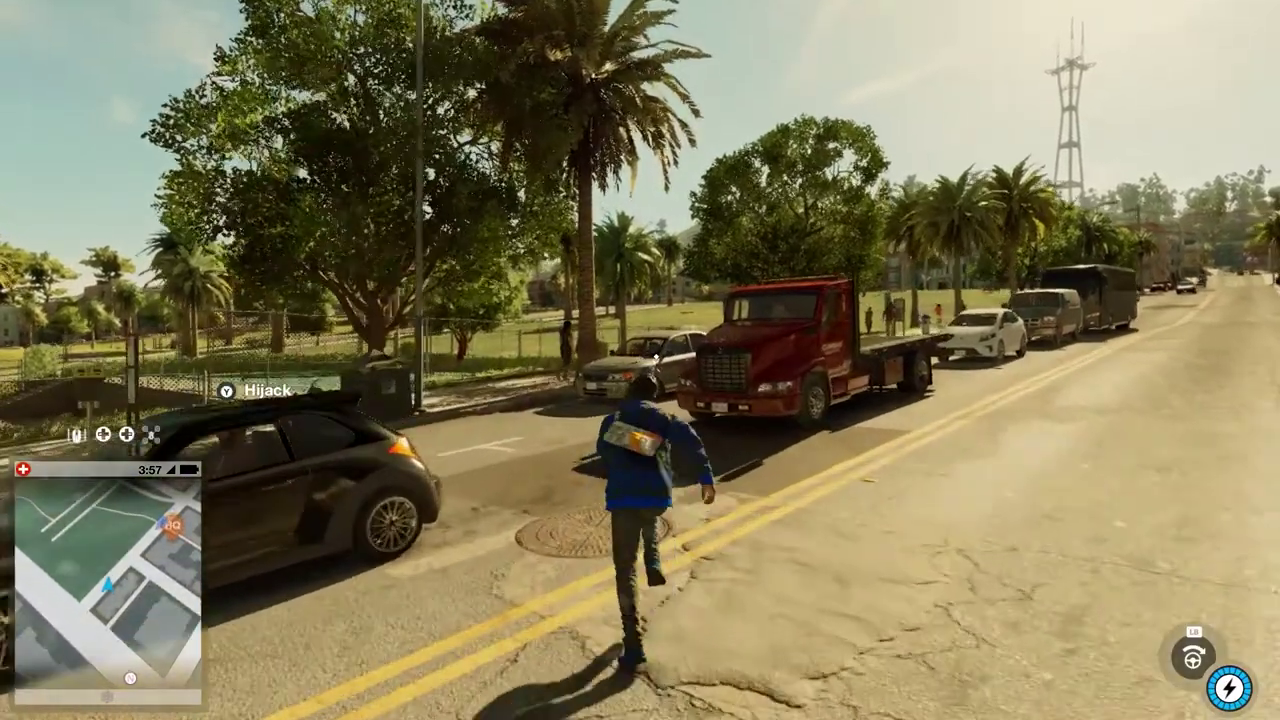
{"action": "key", "text": "w"}
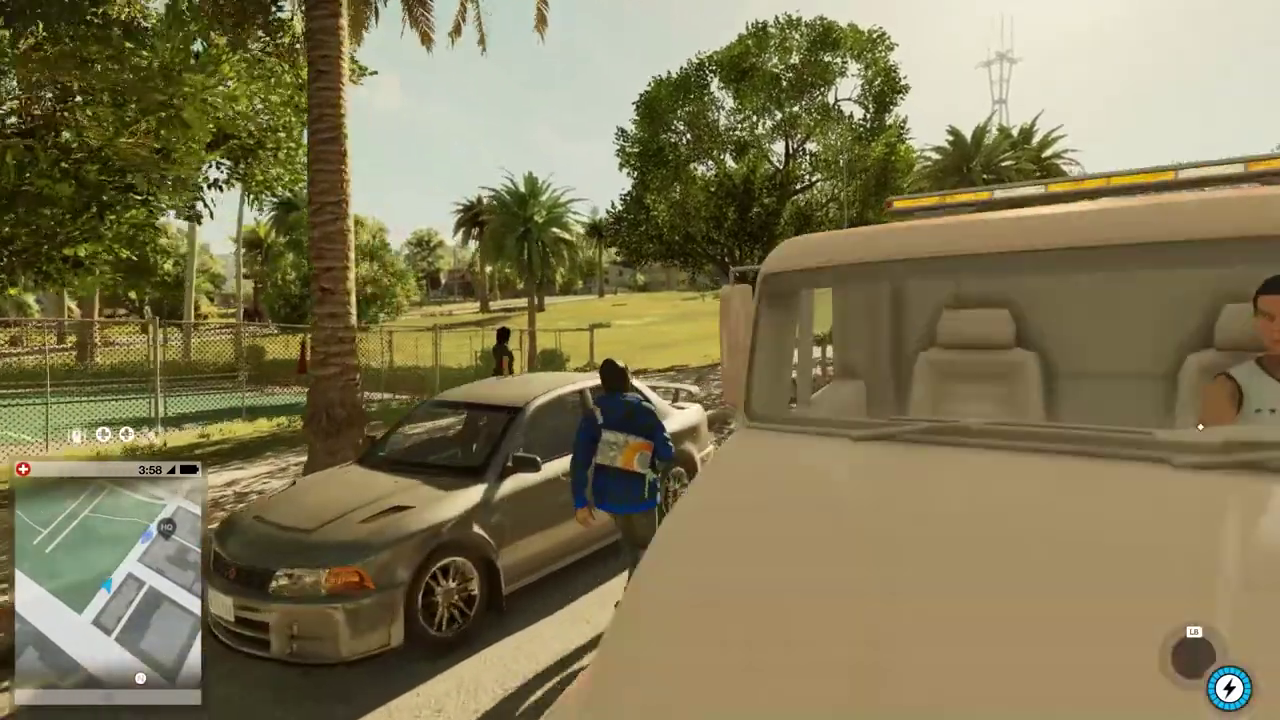
{"action": "key", "text": "f"}
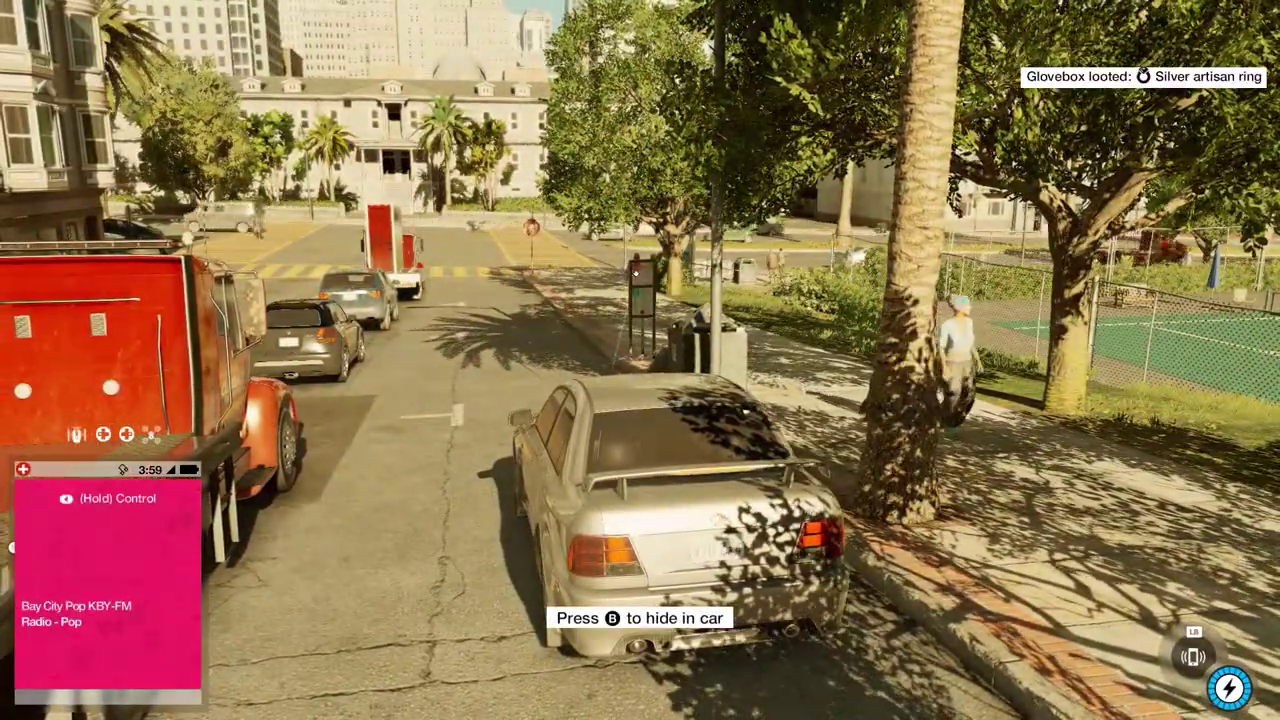
{"action": "key", "text": "m"}
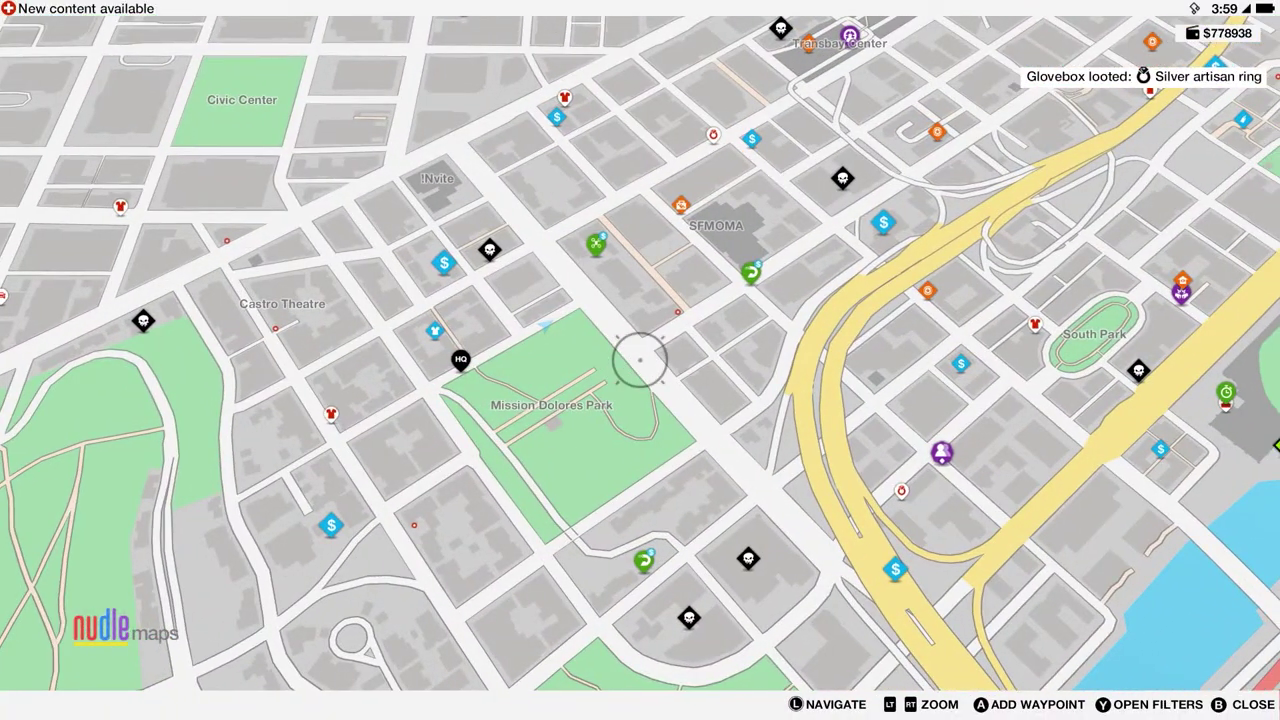
{"action": "left_click", "coordinate": [640, 360]}
{"action": "key", "text": "m"}
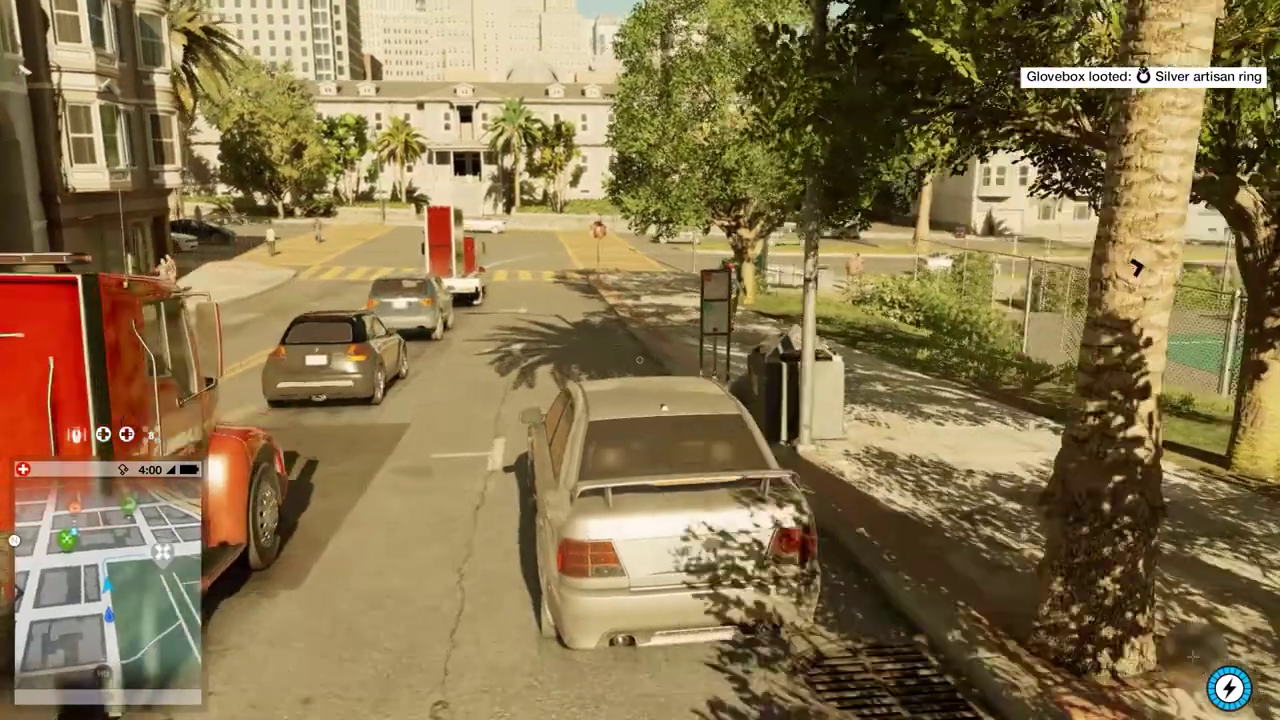
{"action": "key", "text": "w"}
{"action": "key", "text": "a"}
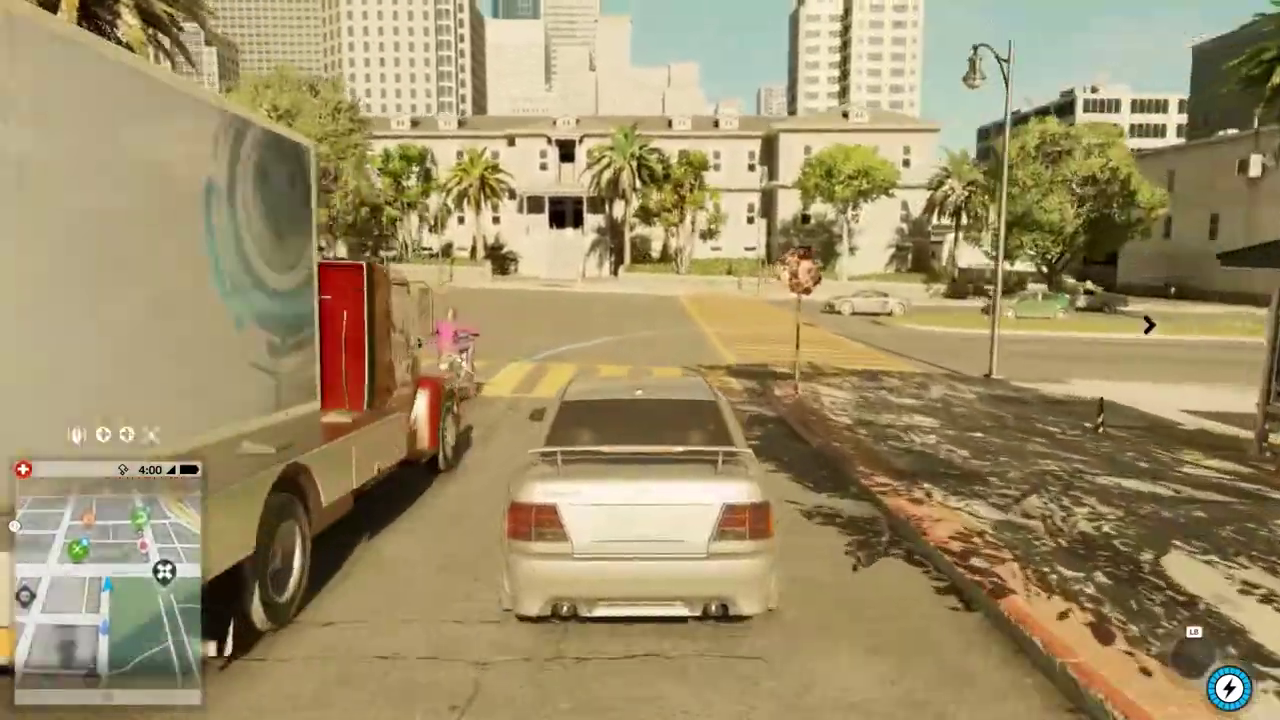